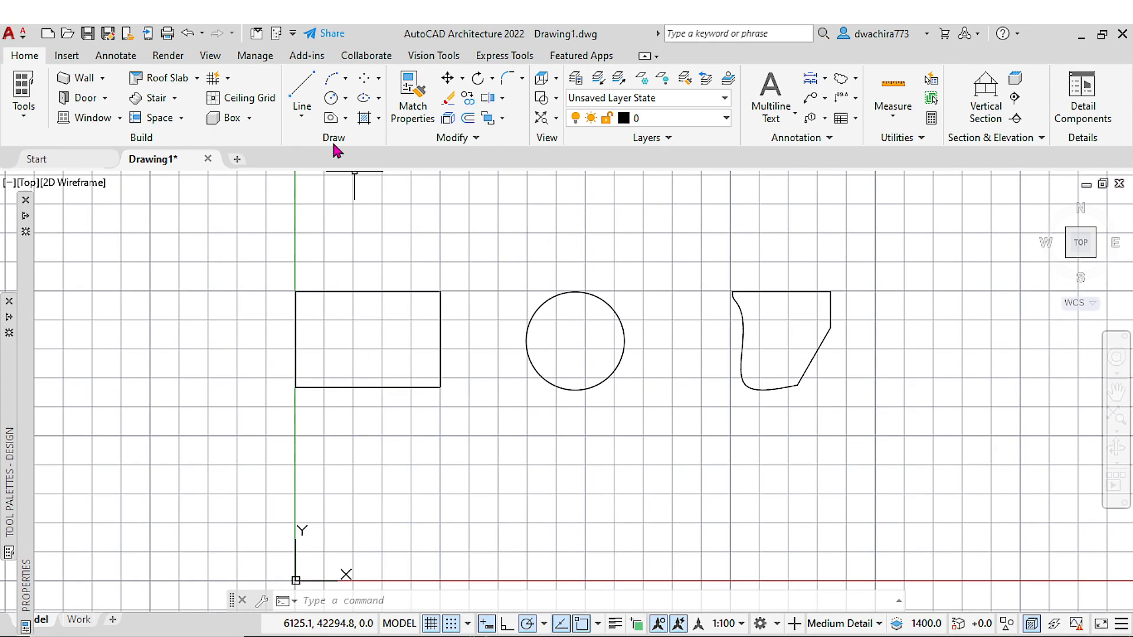
Start the Hatch command and turn off the Associative option for new hatches
click(379, 119)
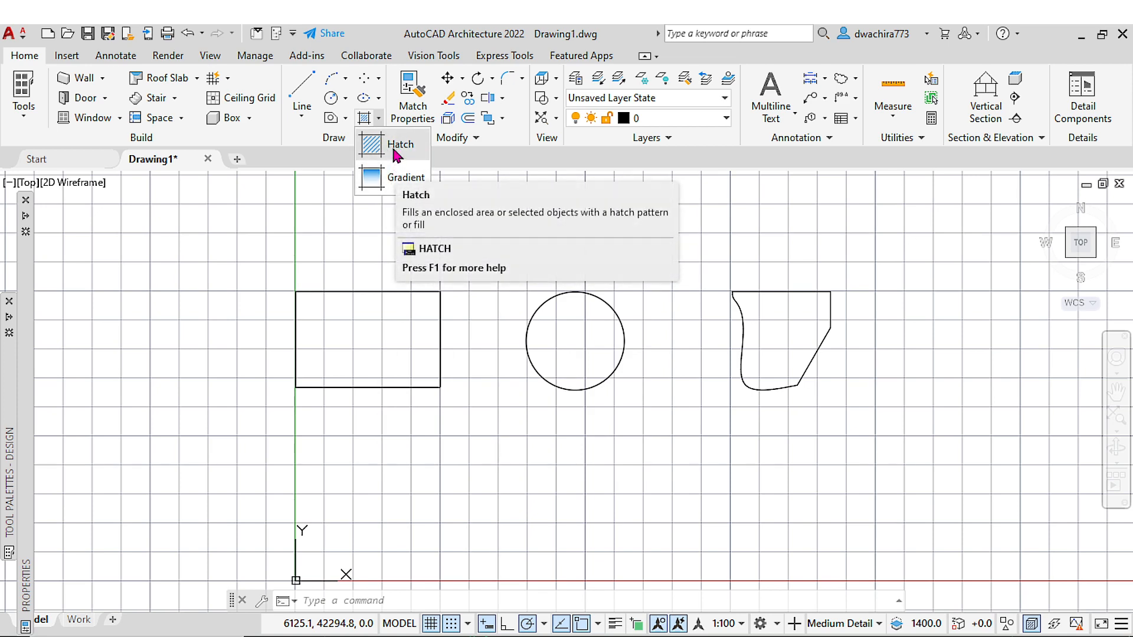
click(395, 152)
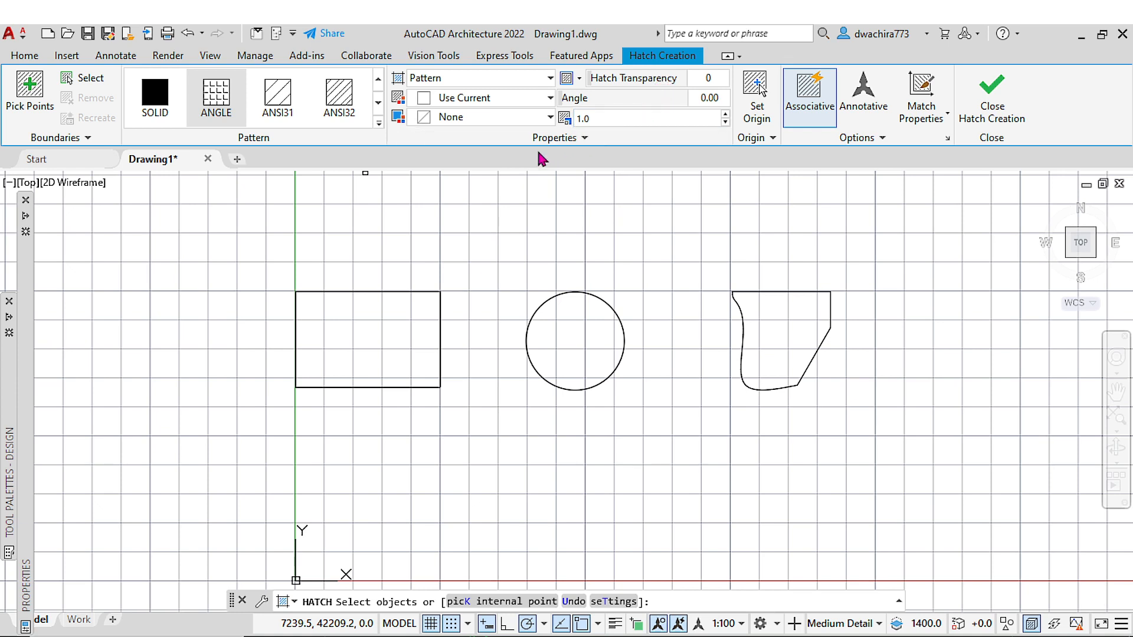
click(41, 57)
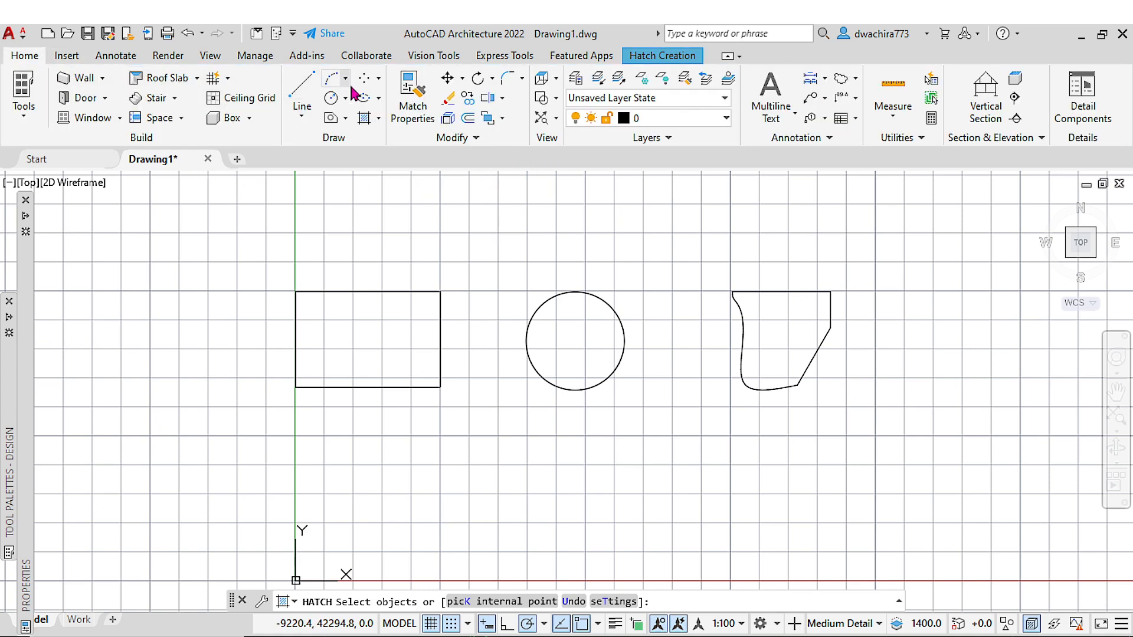
click(652, 57)
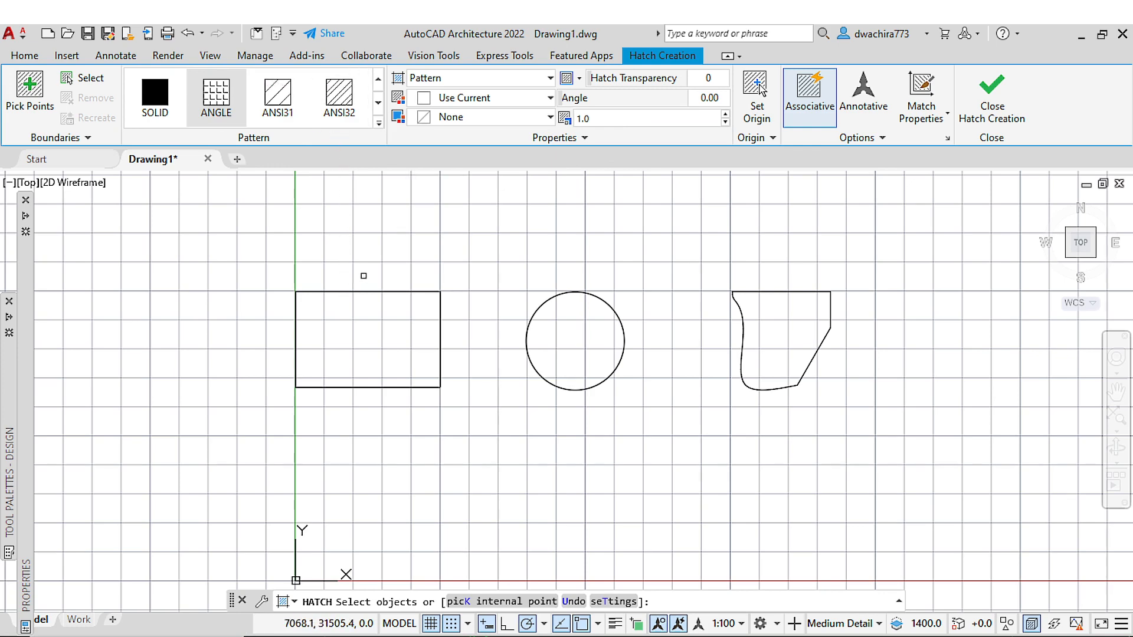
middle_drag(366, 276, 438, 213)
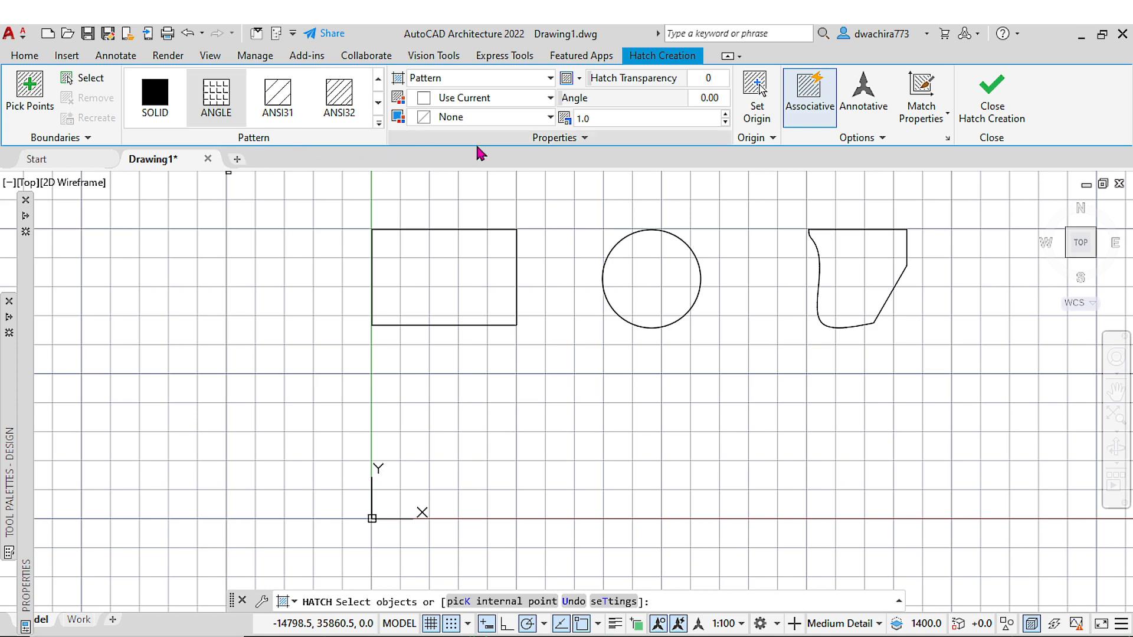
click(810, 99)
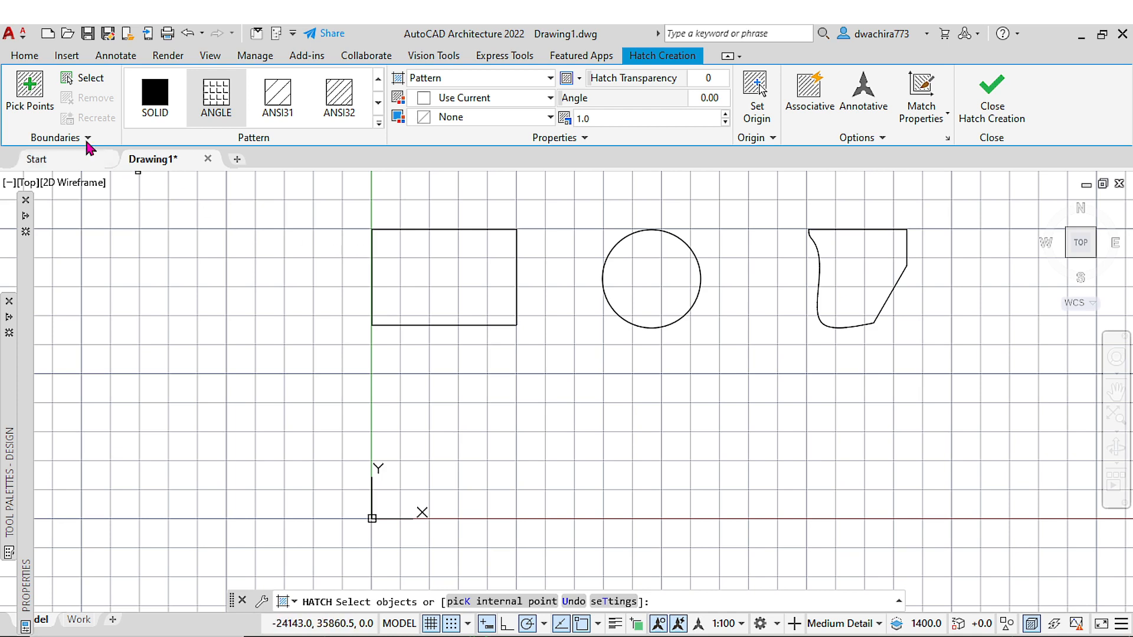
Fill the rectangle with a SOLID hatch using an internal pick point, and delete that hatch again
click(34, 115)
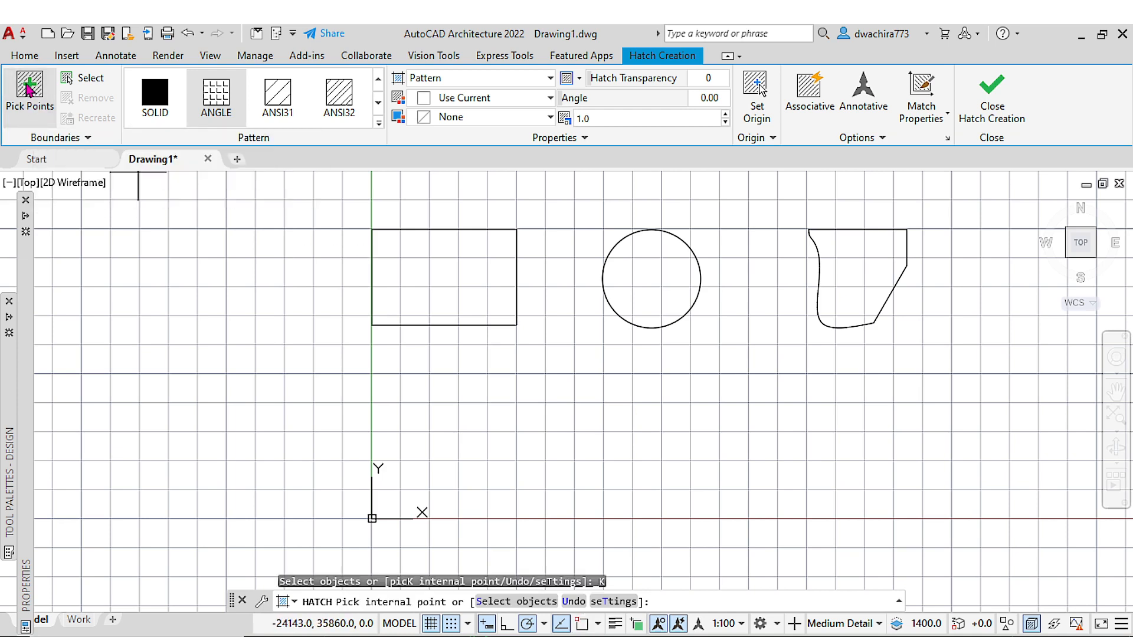
click(30, 105)
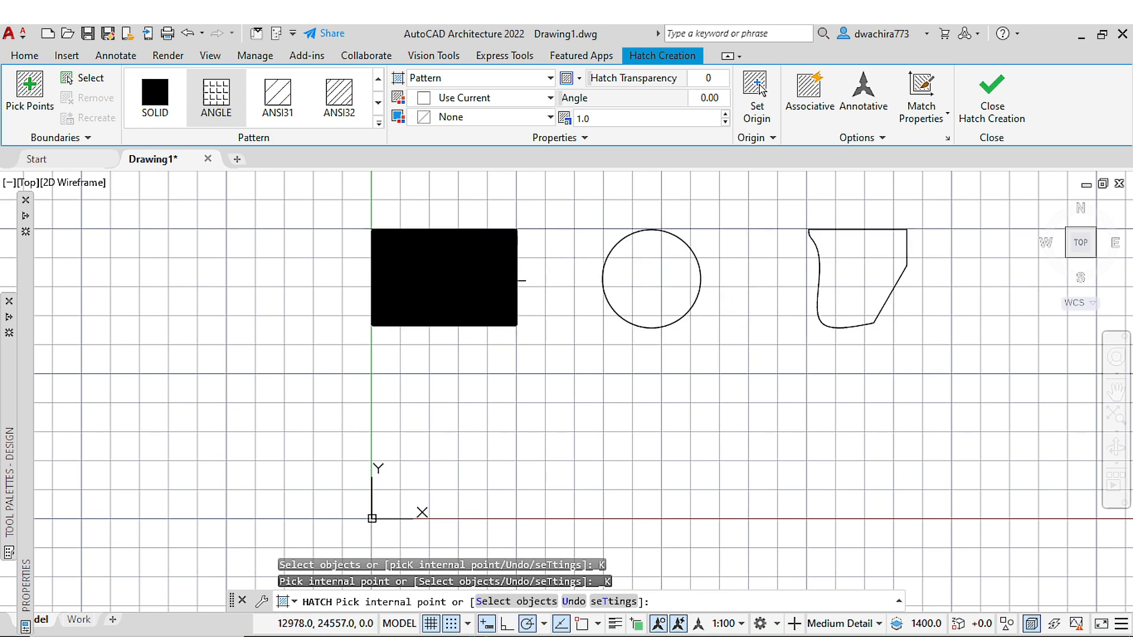
click(161, 96)
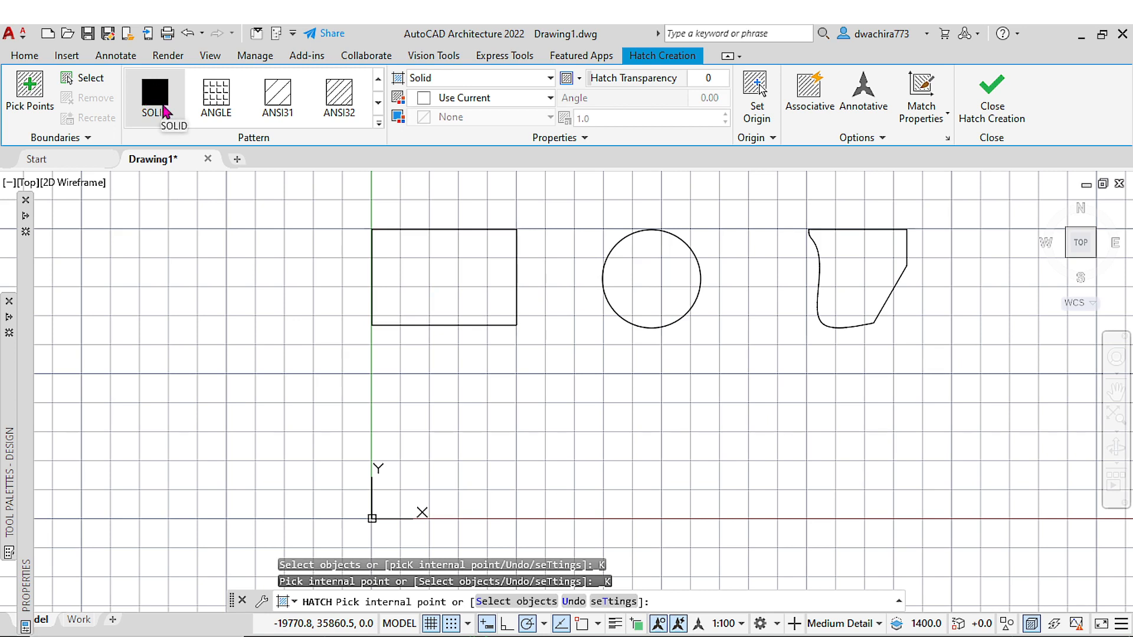
click(413, 265)
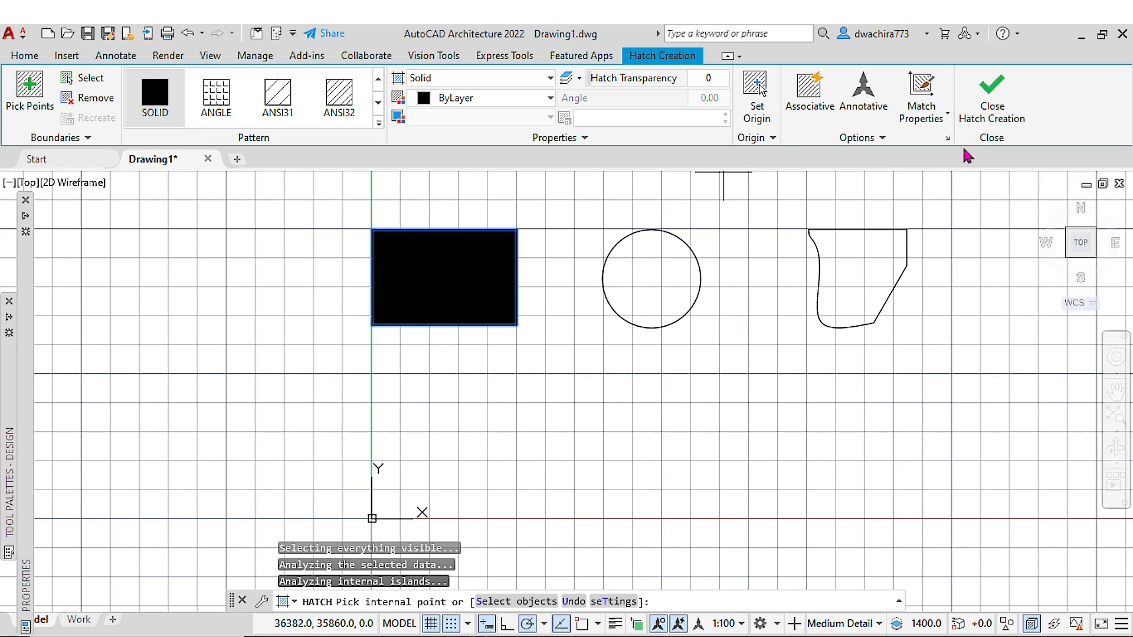
key(Escape)
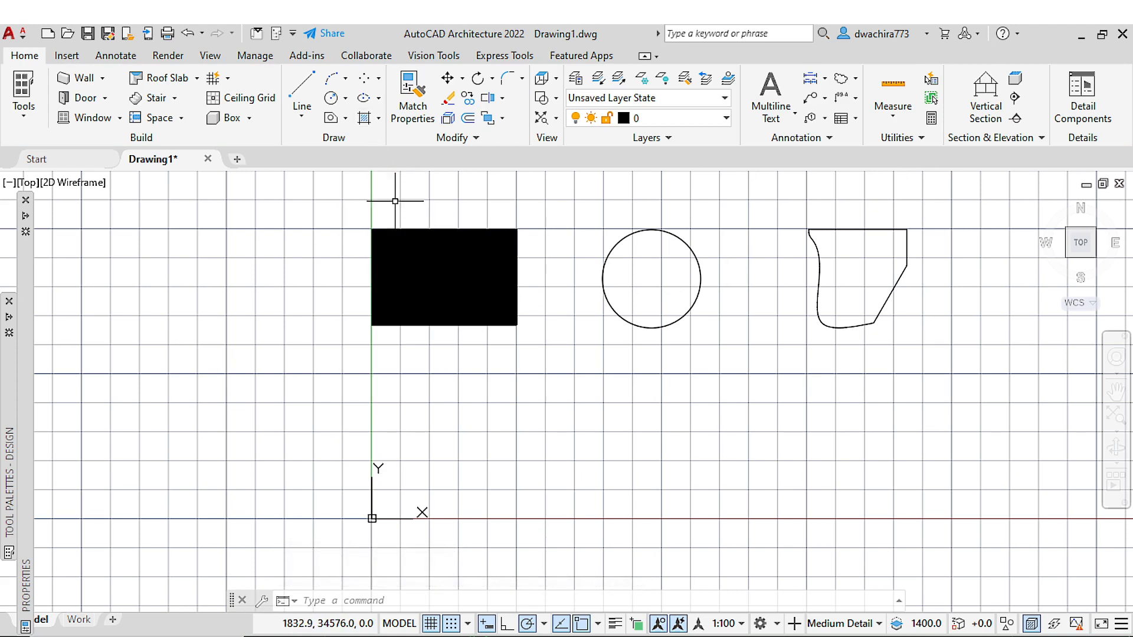
click(427, 278)
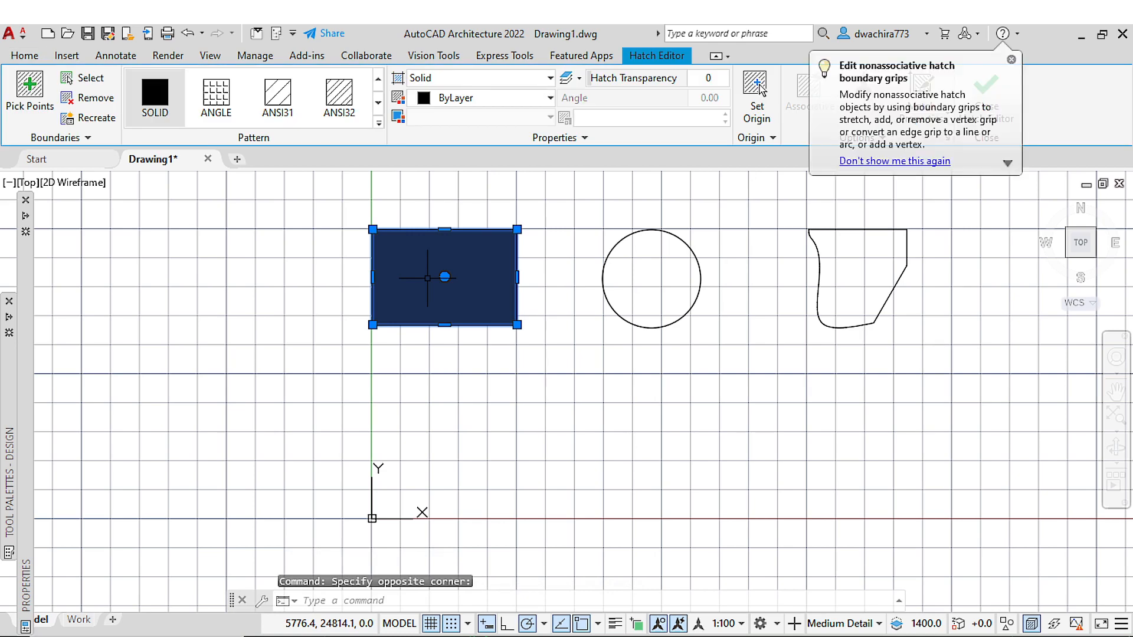
key(Delete)
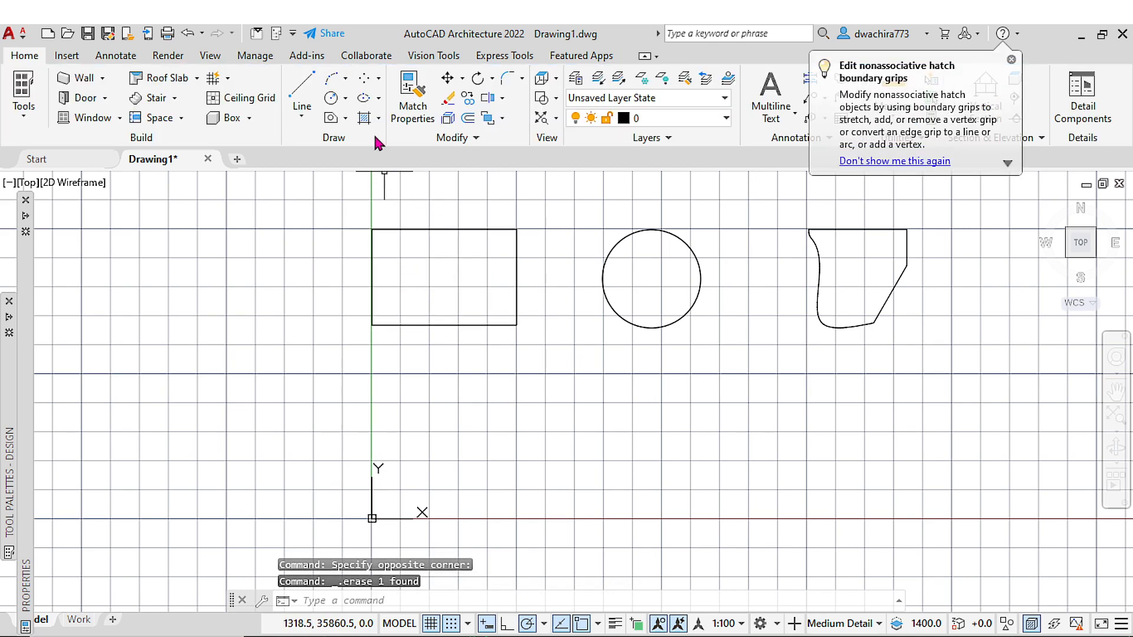
Fill the rectangle with a SOLID hatch by window-selecting it as the boundary object, and undo that hatch
click(378, 120)
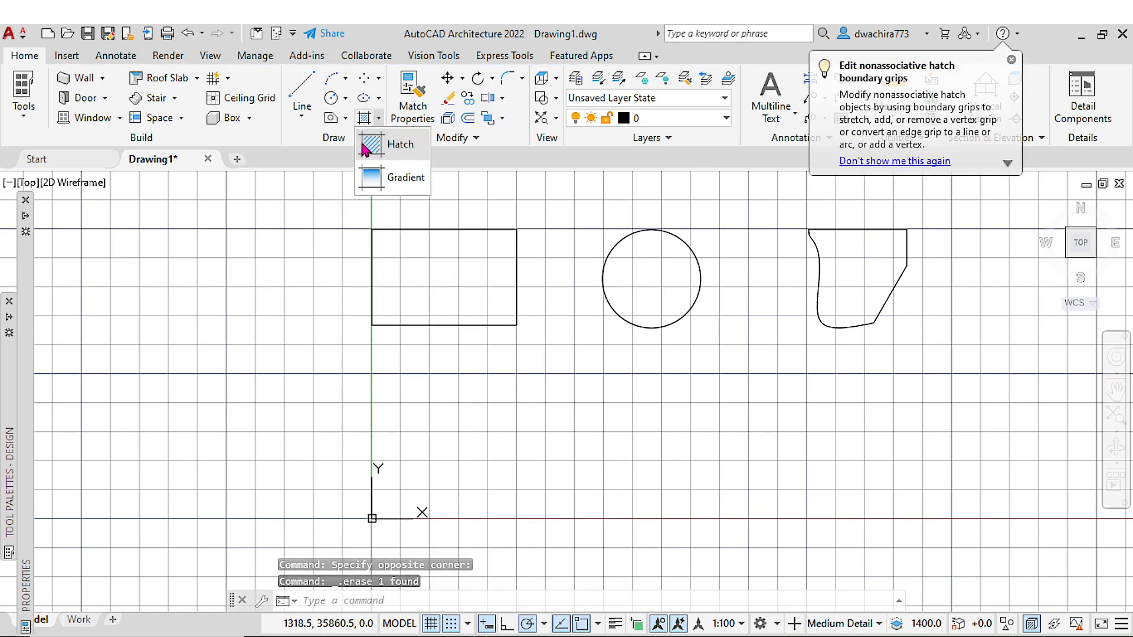
click(390, 144)
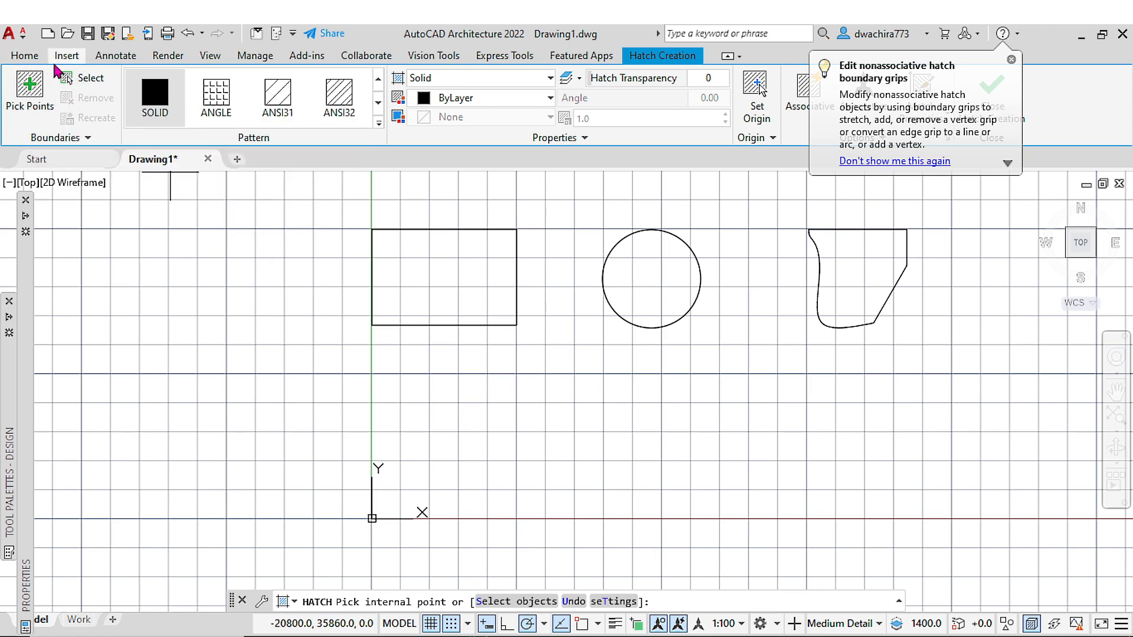
click(83, 79)
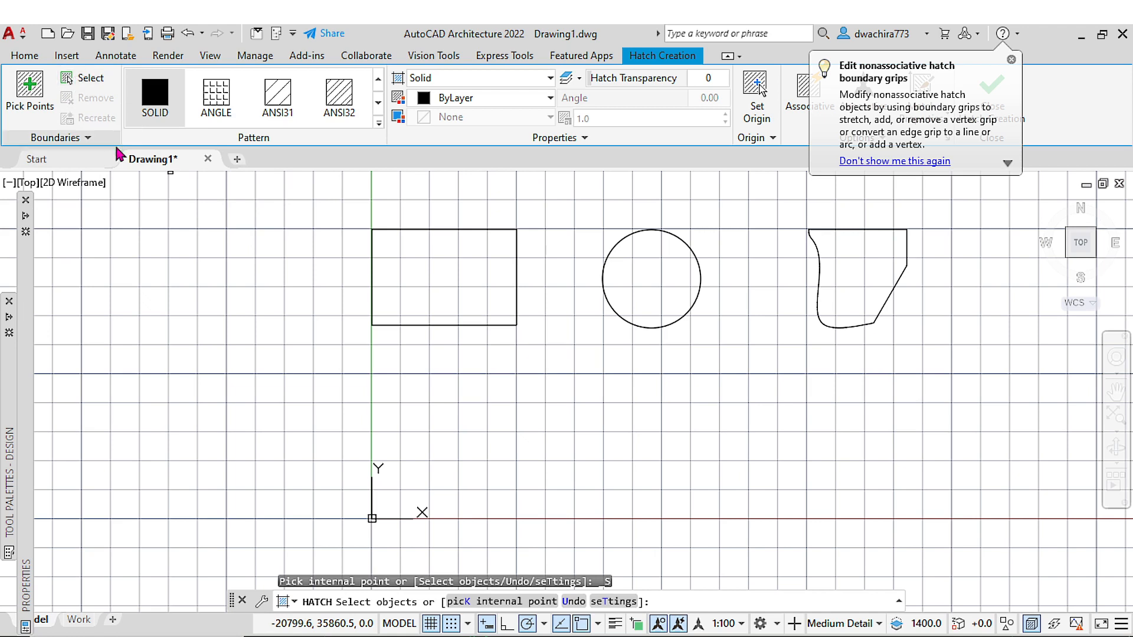
click(342, 200)
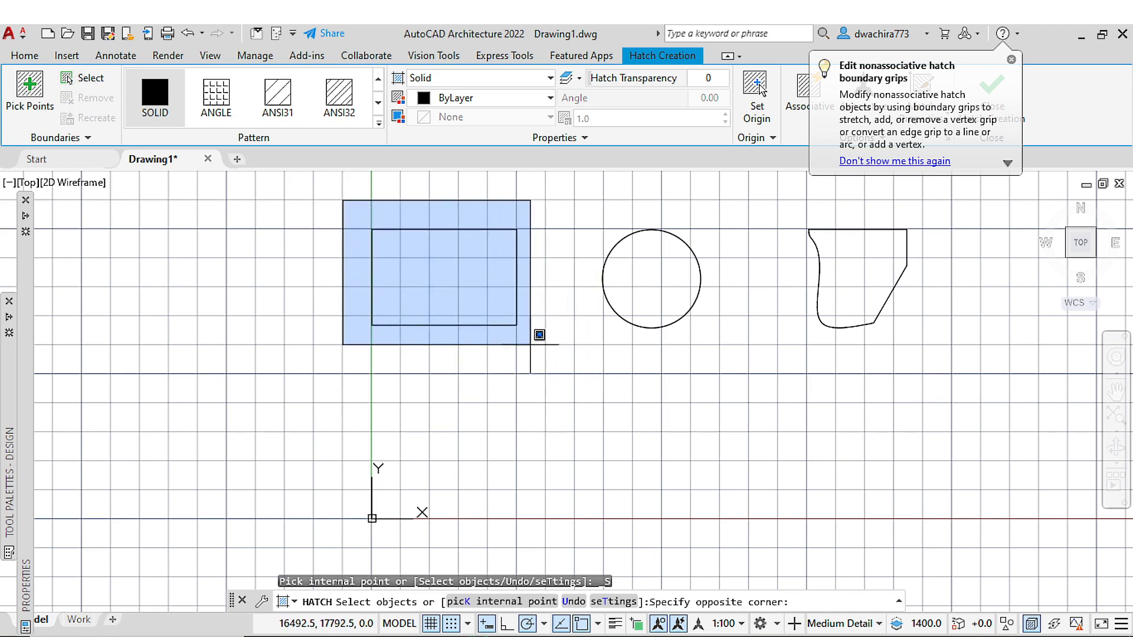
click(535, 370)
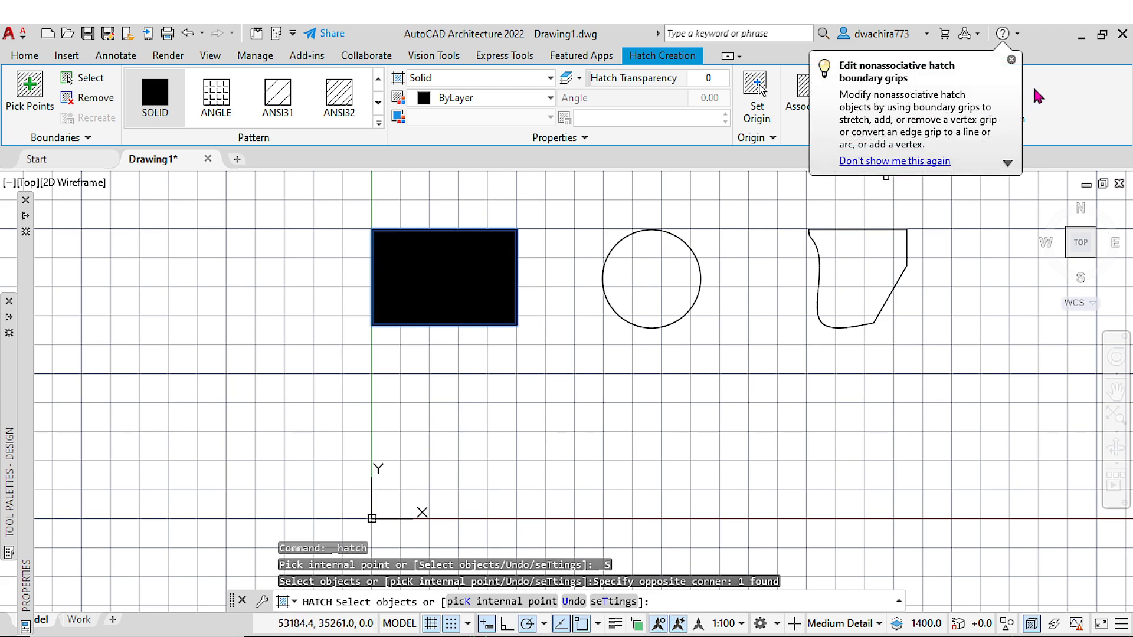
click(1011, 63)
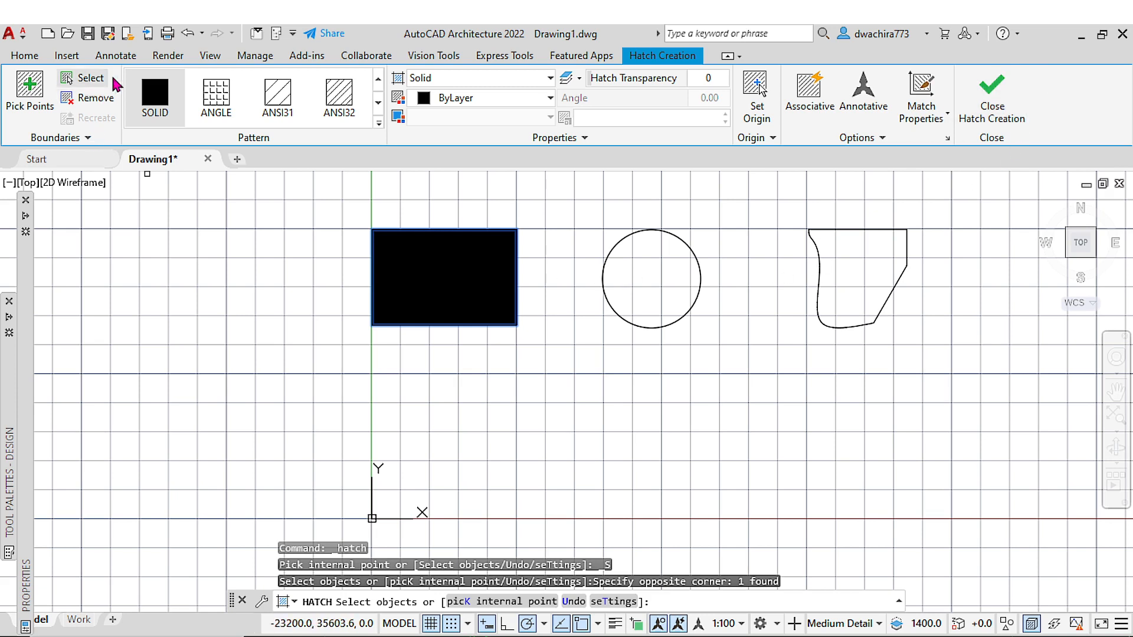
click(187, 33)
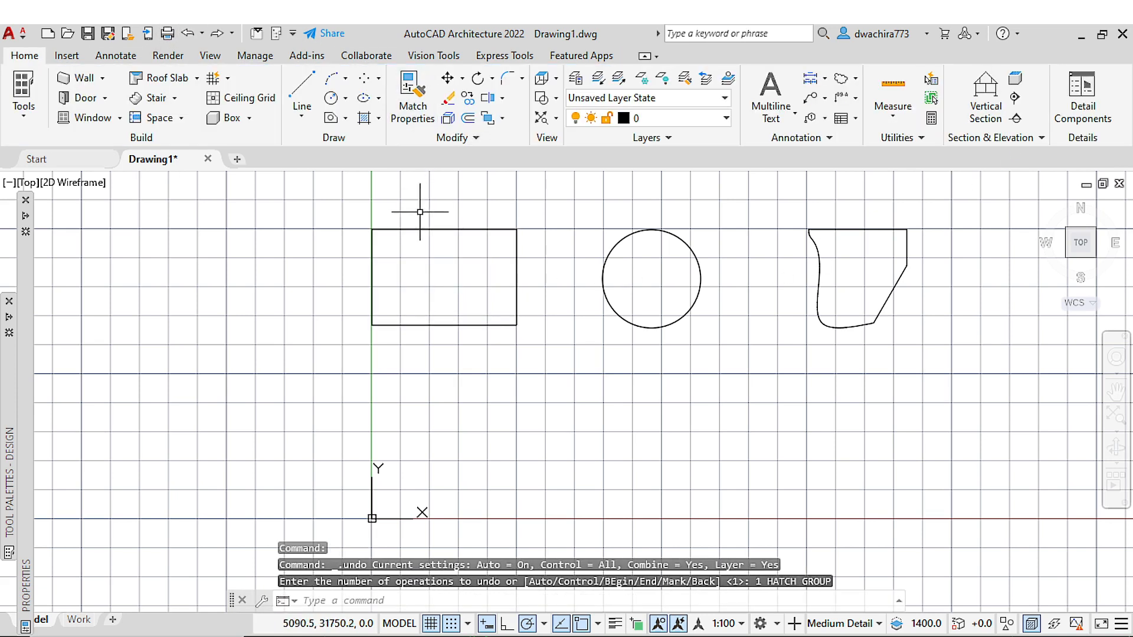
Start a new hatch with the hatch type set to Solid
click(379, 119)
click(377, 145)
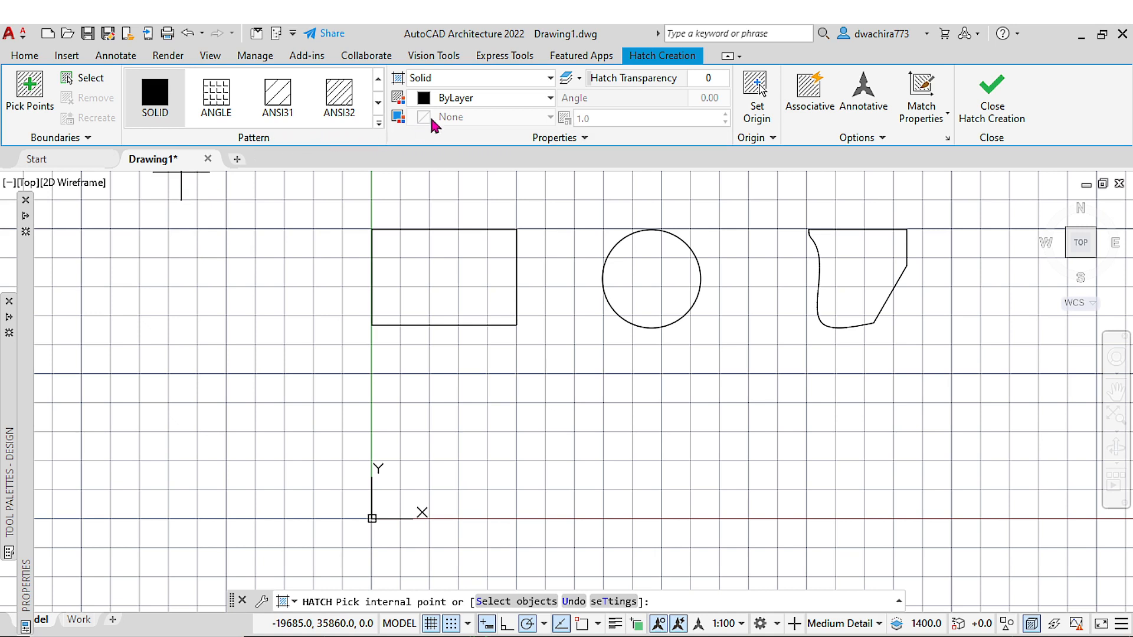
click(551, 80)
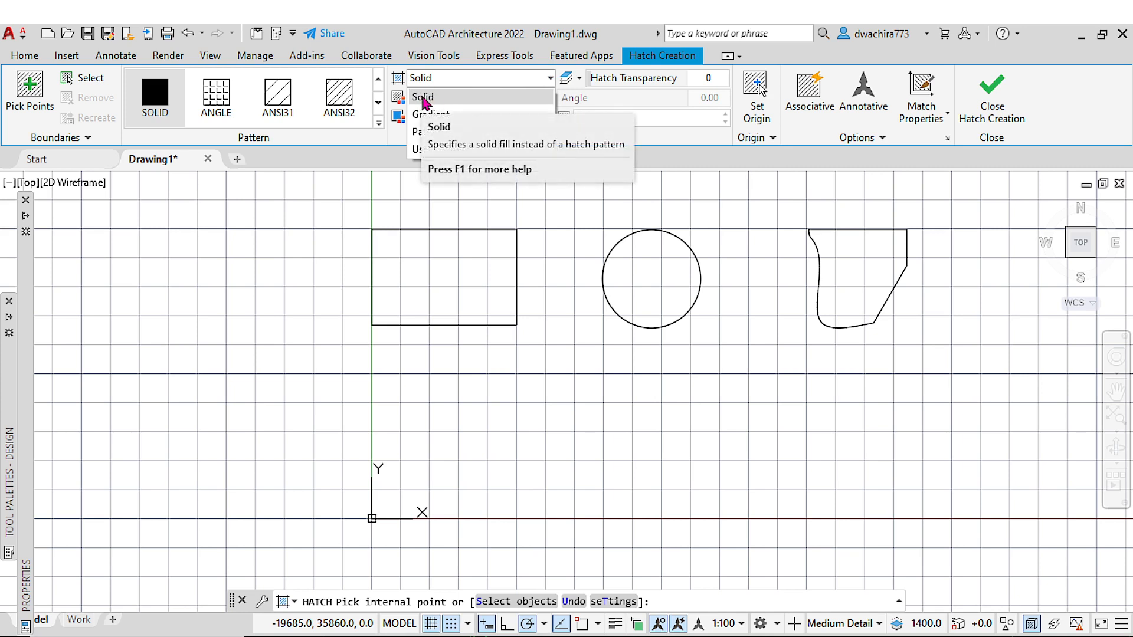
click(423, 98)
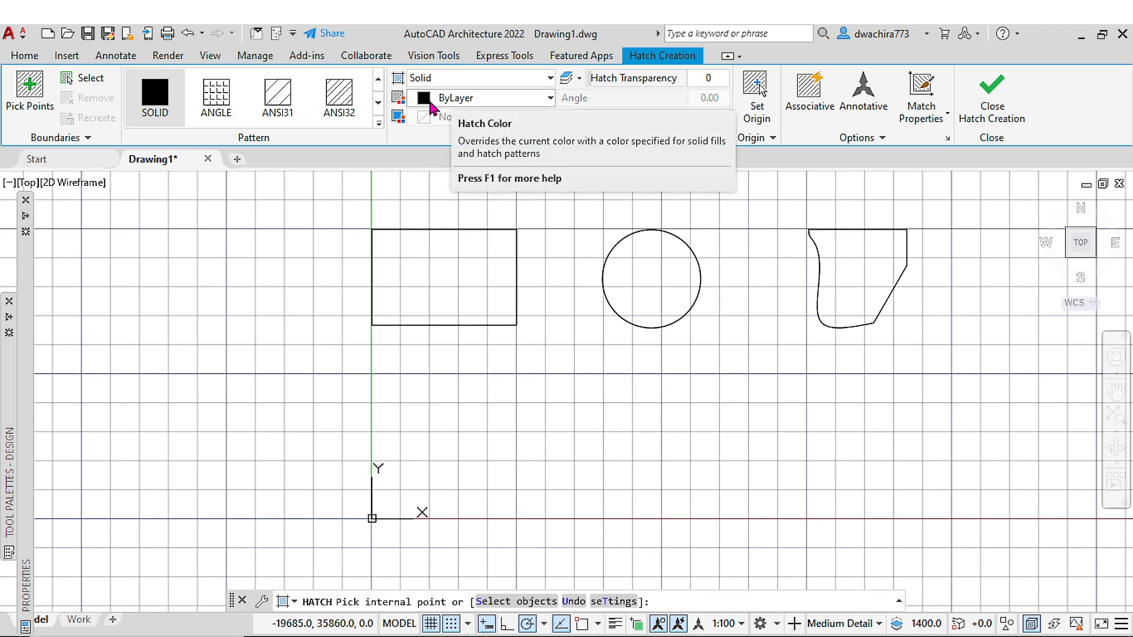
Set the hatch color to ByBlock and preview the fill on the rectangle
click(455, 103)
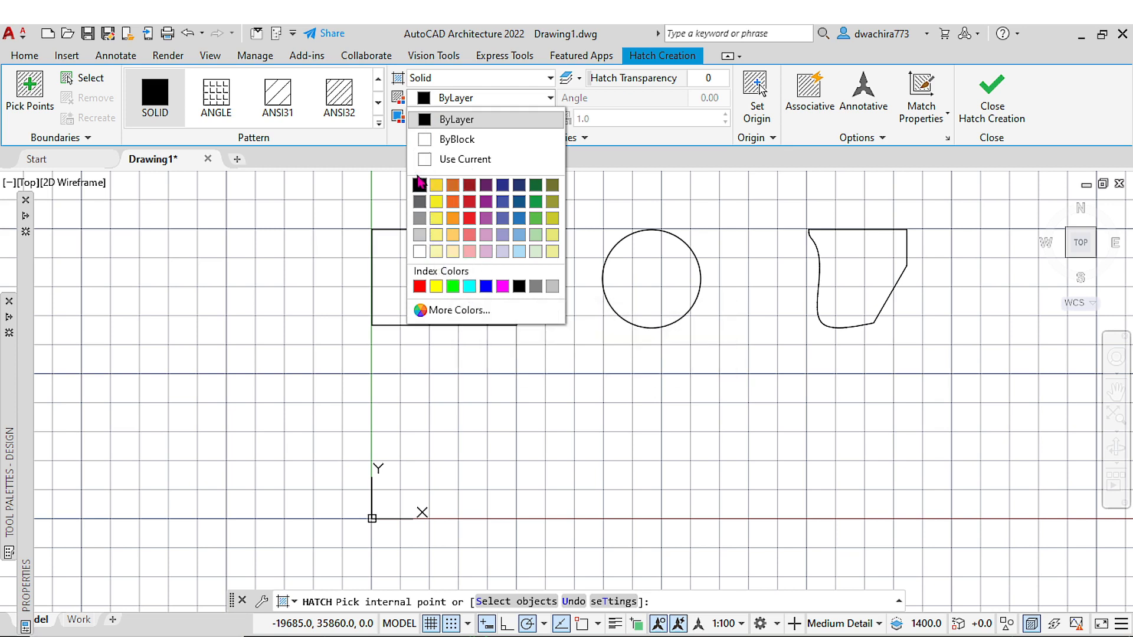
click(455, 140)
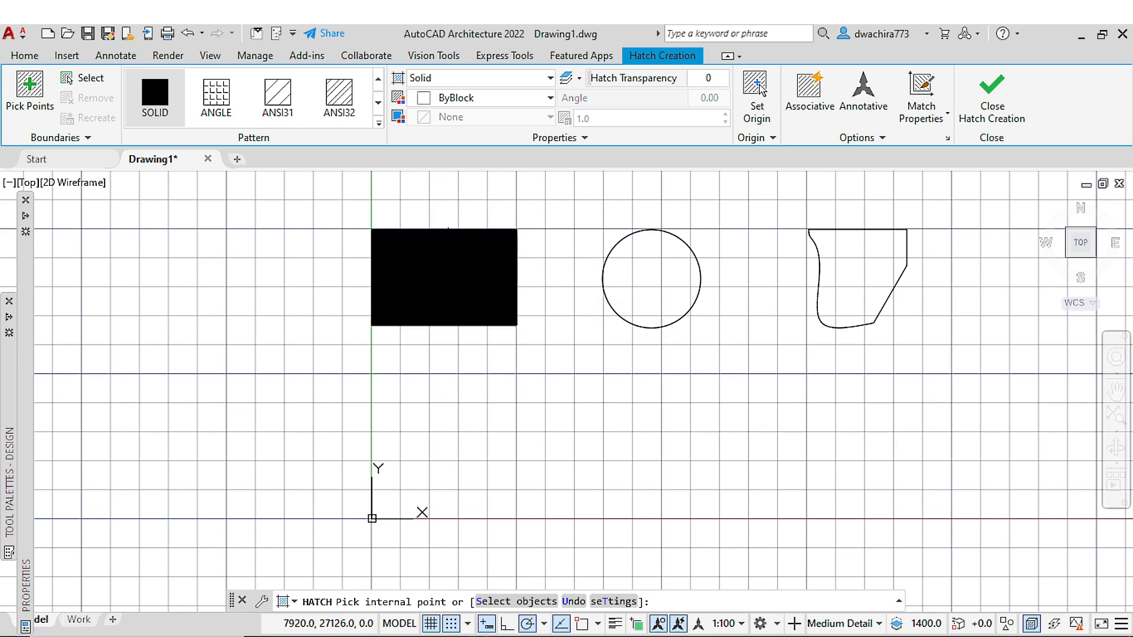
click(472, 99)
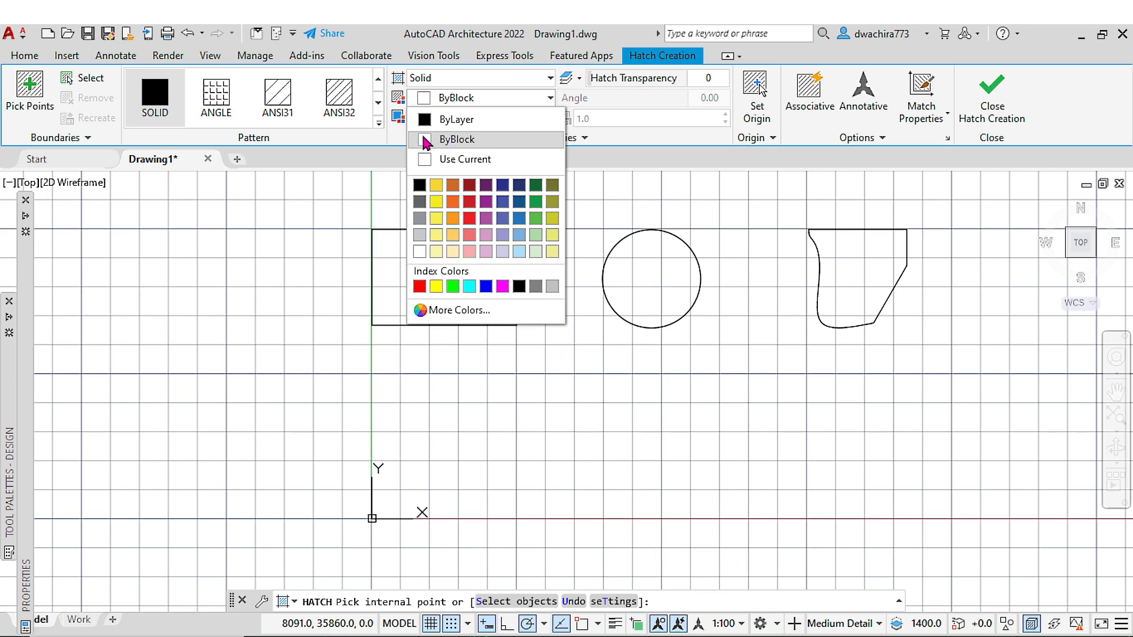
click(472, 140)
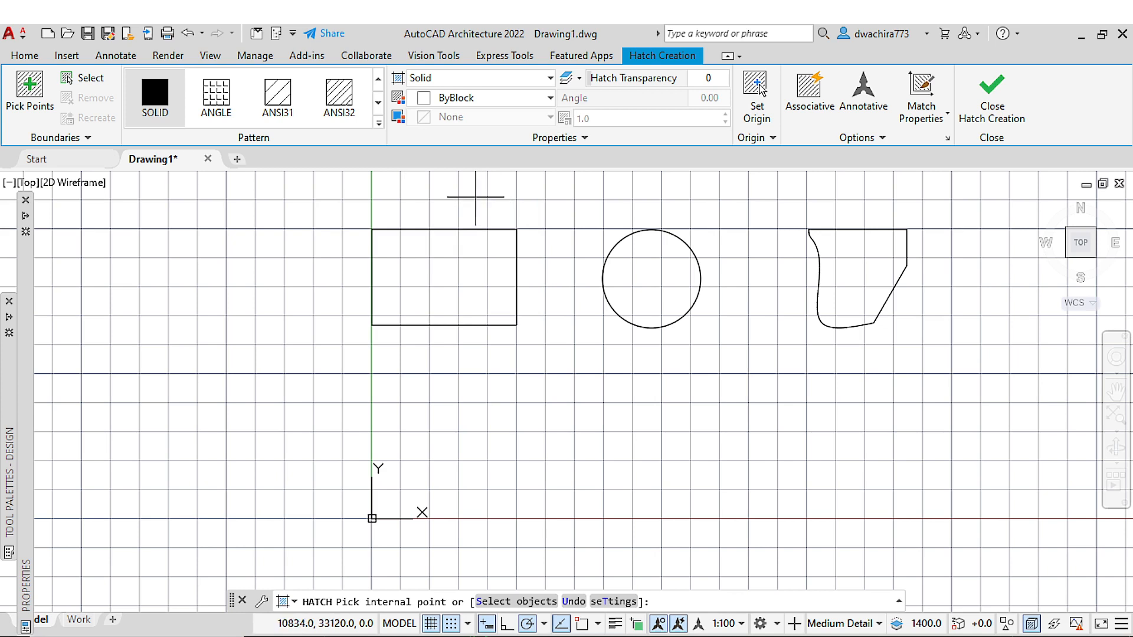
click(442, 246)
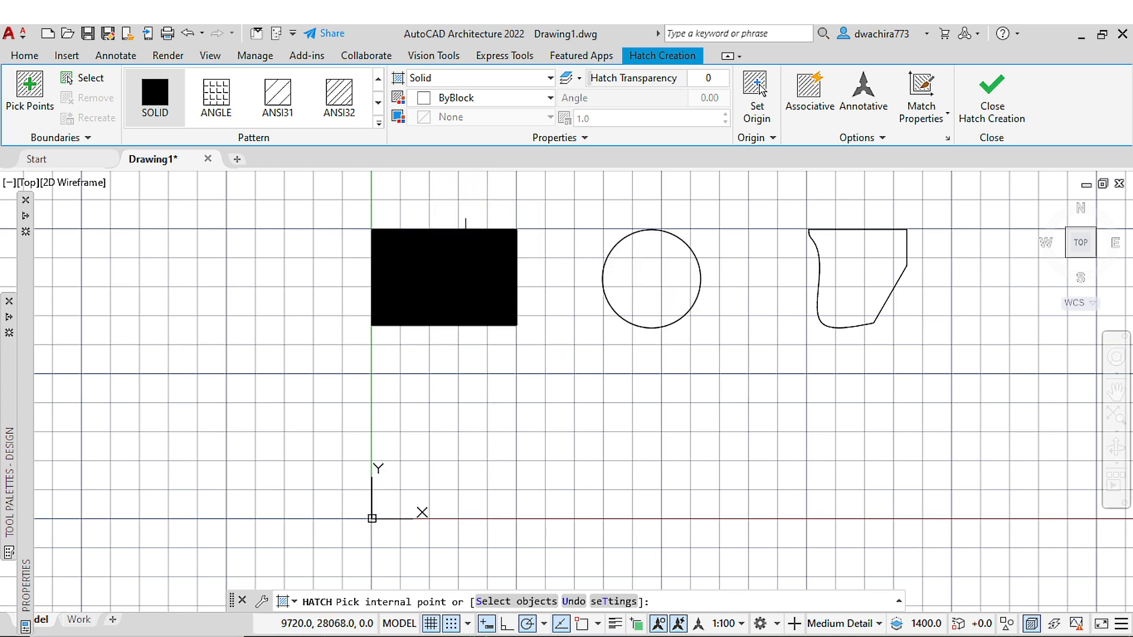
click(453, 97)
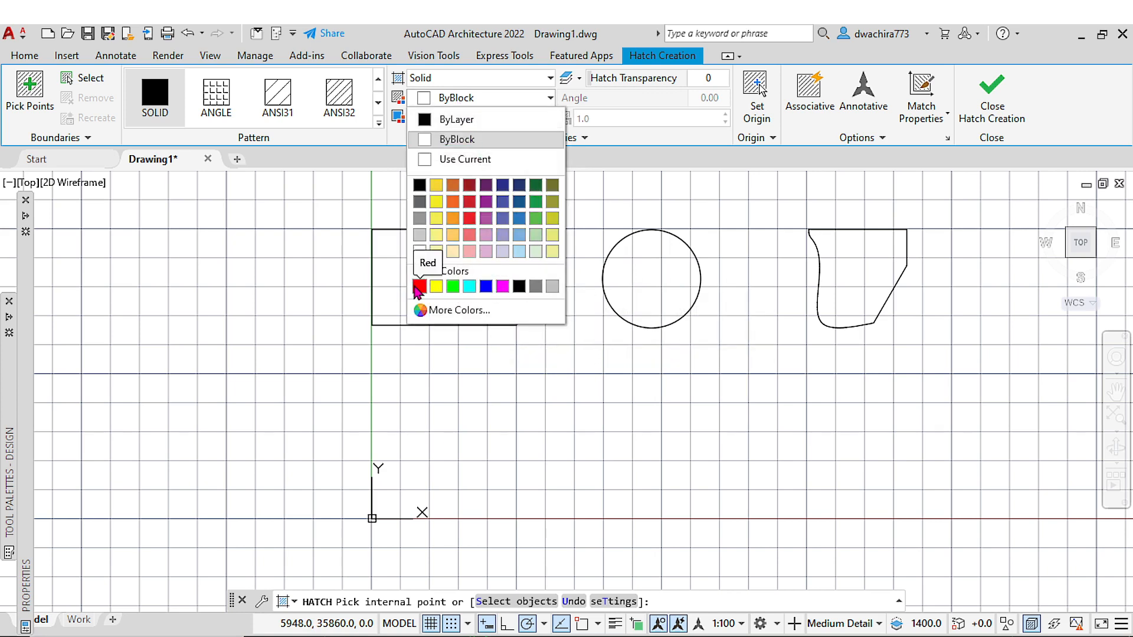
click(443, 313)
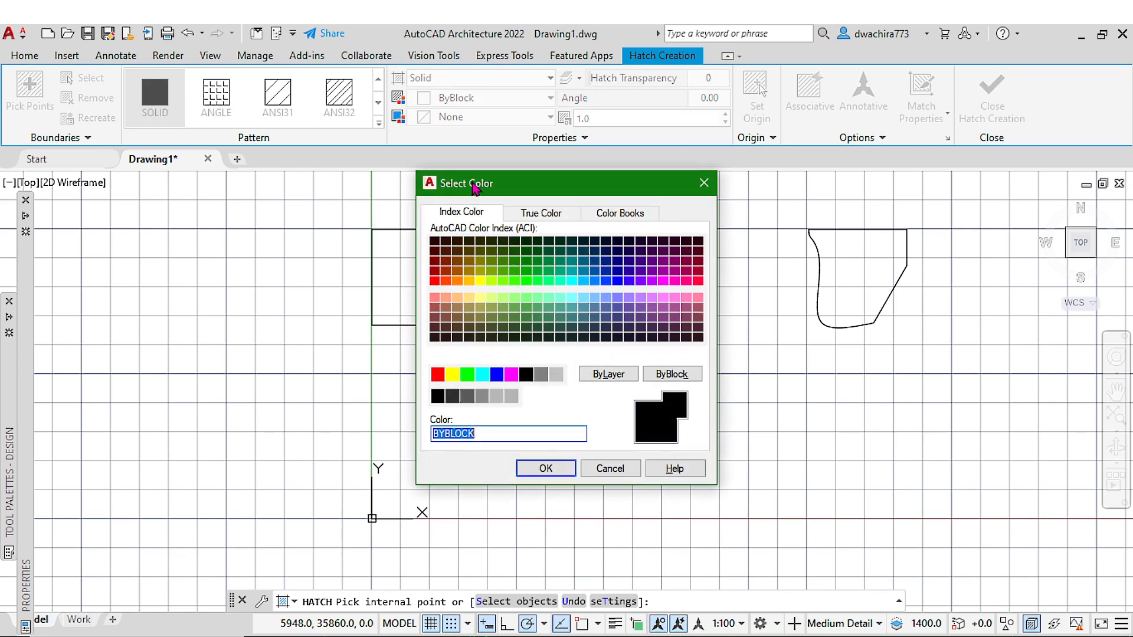
drag(475, 186, 482, 129)
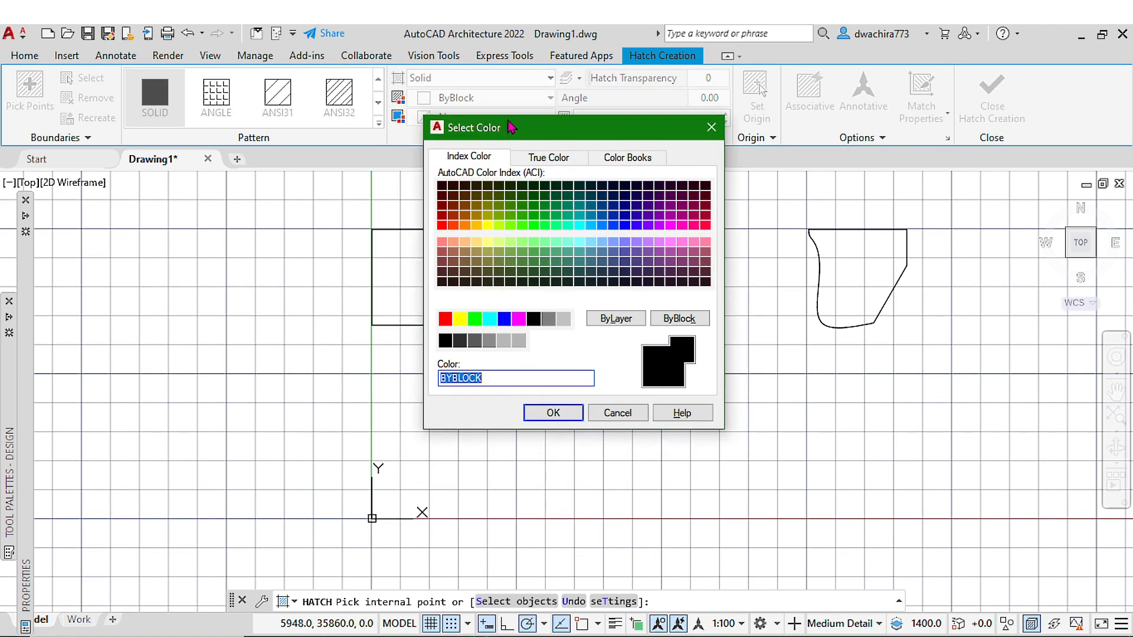
click(711, 128)
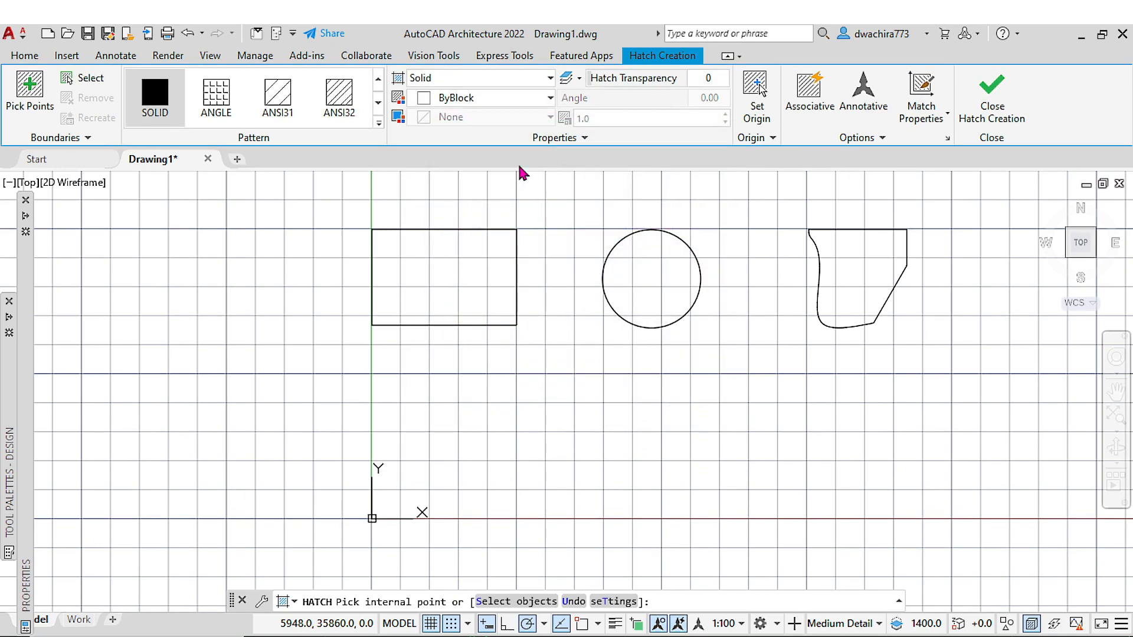
Set the hatch color to the index color Cyan
click(485, 97)
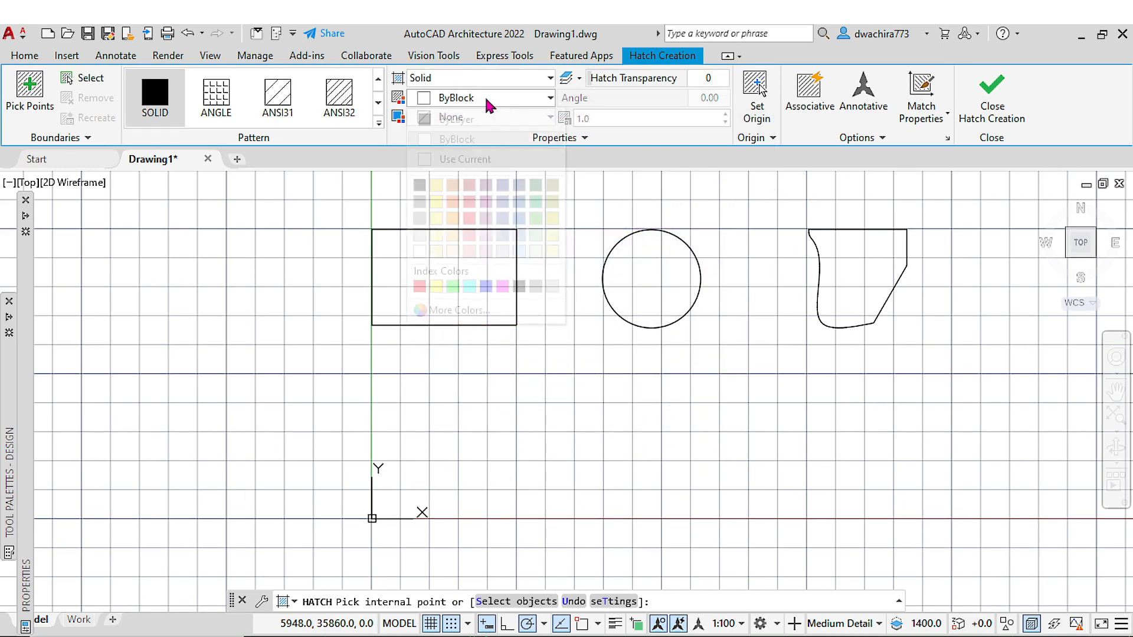
click(469, 286)
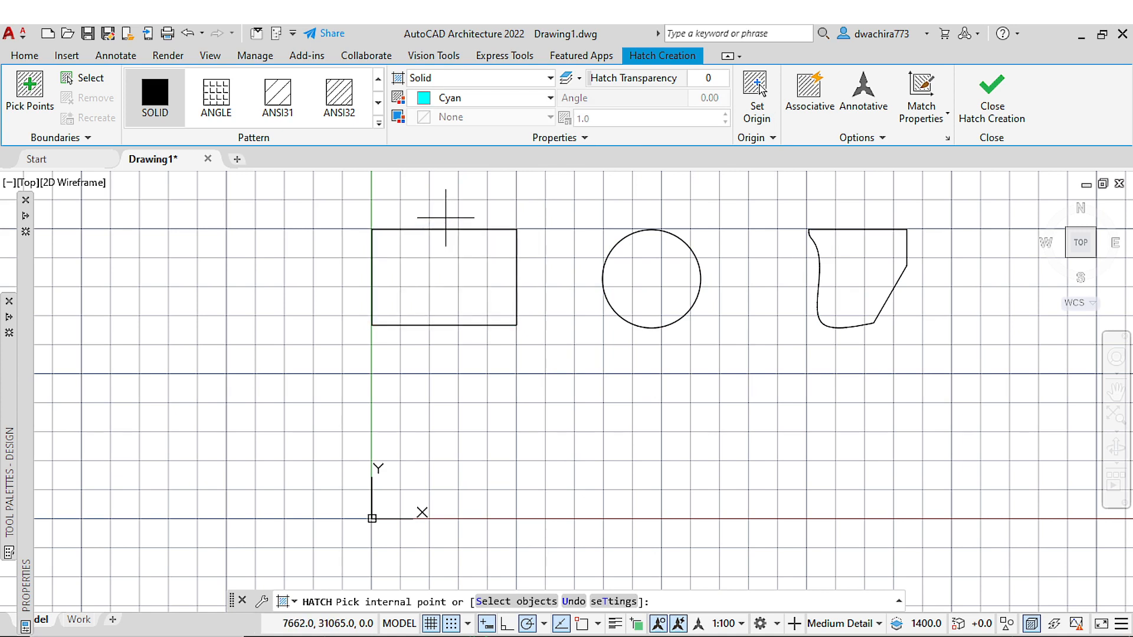
Set the hatch type to Gradient with Green as the first color and Blue as the second color
click(509, 78)
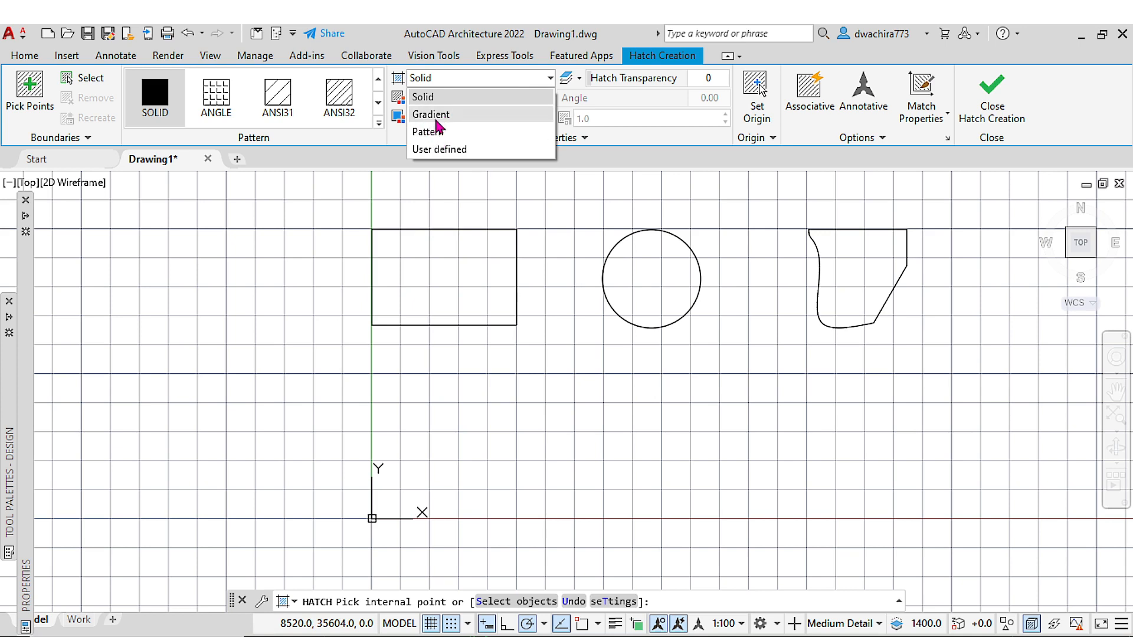
click(436, 116)
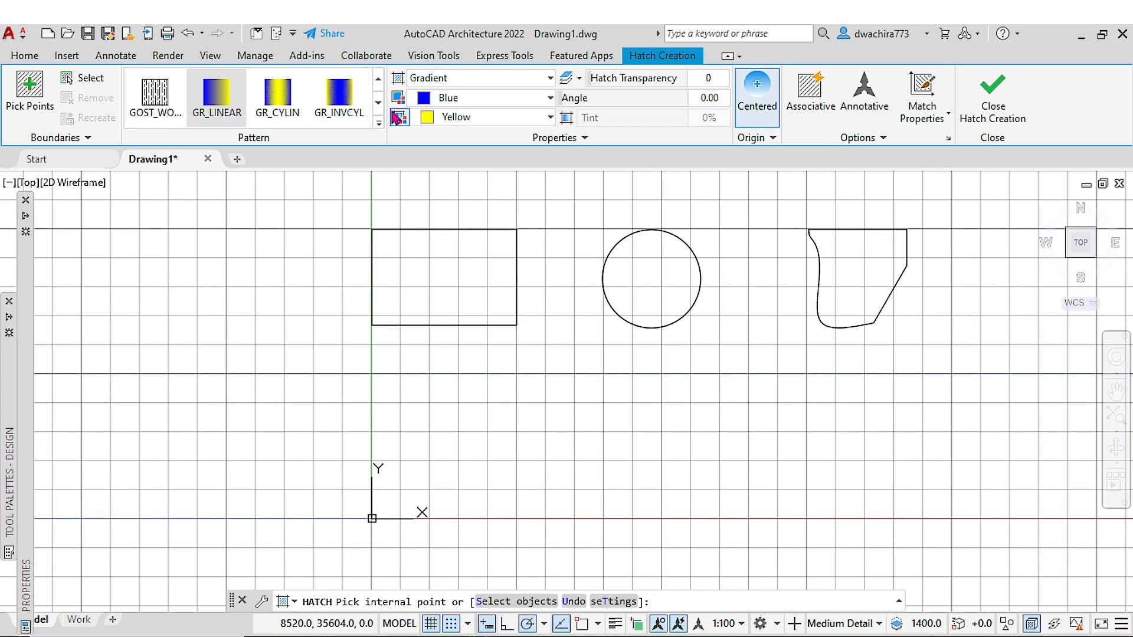
click(445, 101)
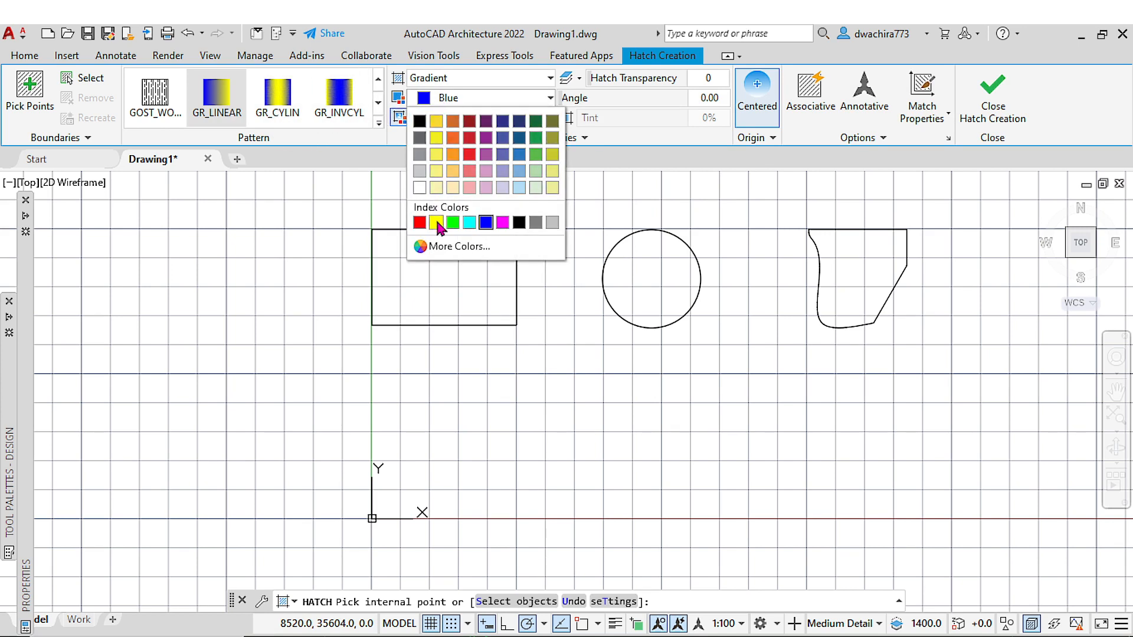
click(453, 222)
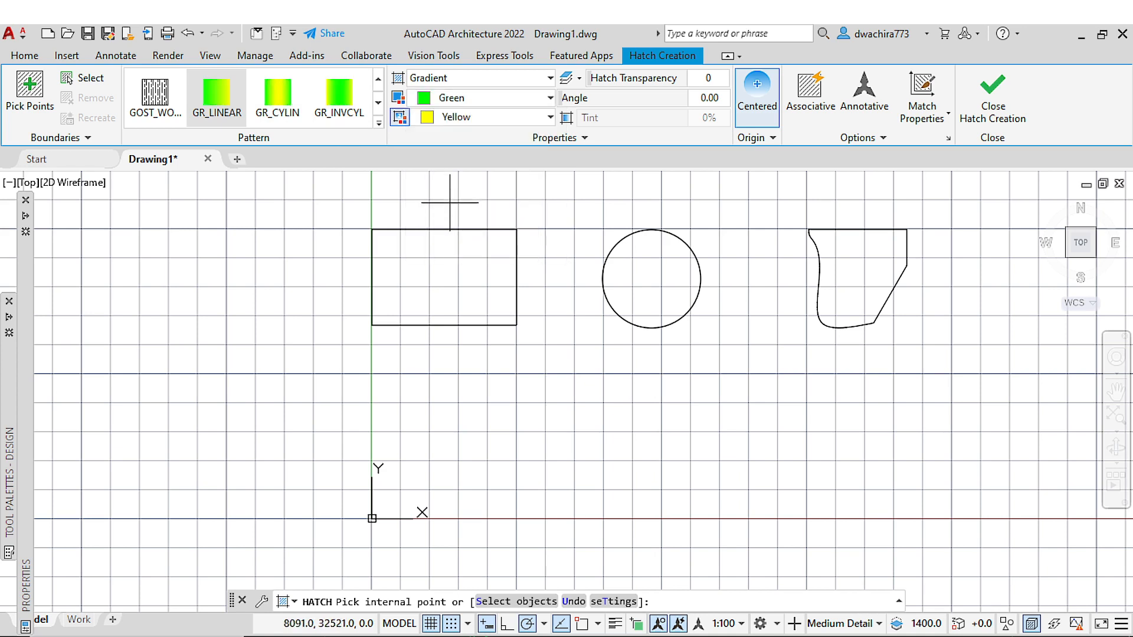
click(455, 118)
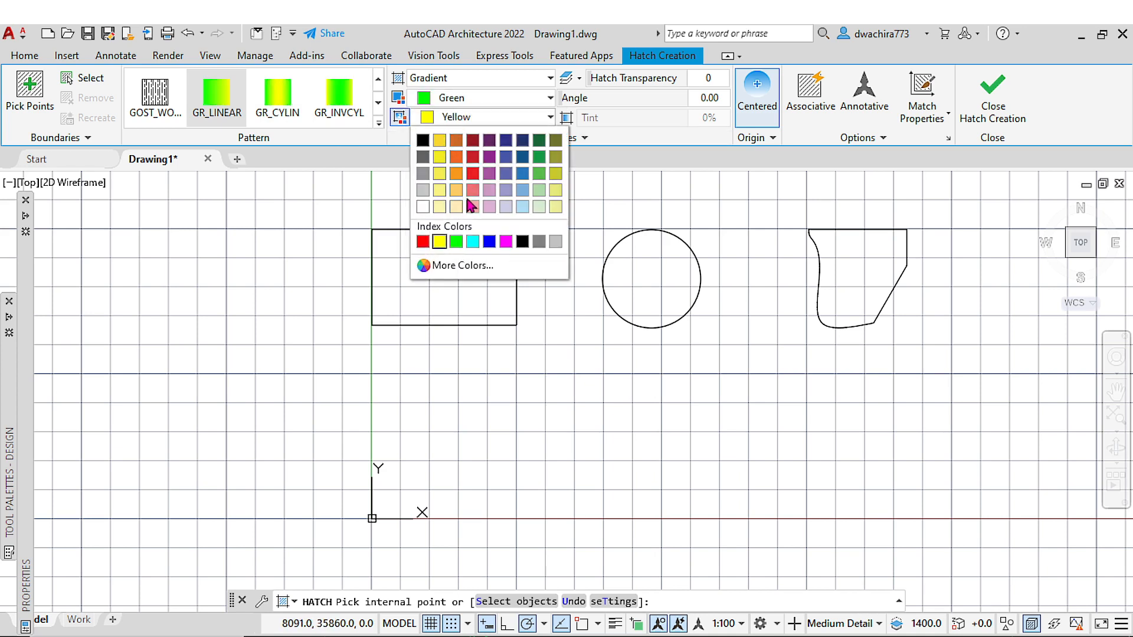
click(489, 241)
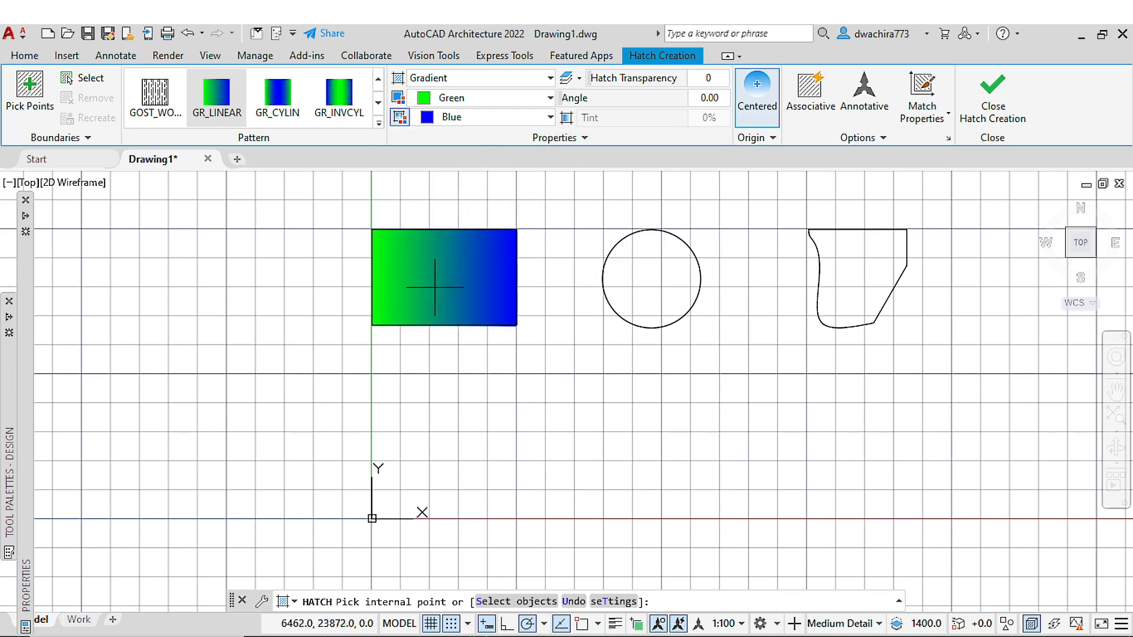
Fill the rectangle with the GR_LINEAR gradient hatch, and erase that hatch from the drawing
click(462, 285)
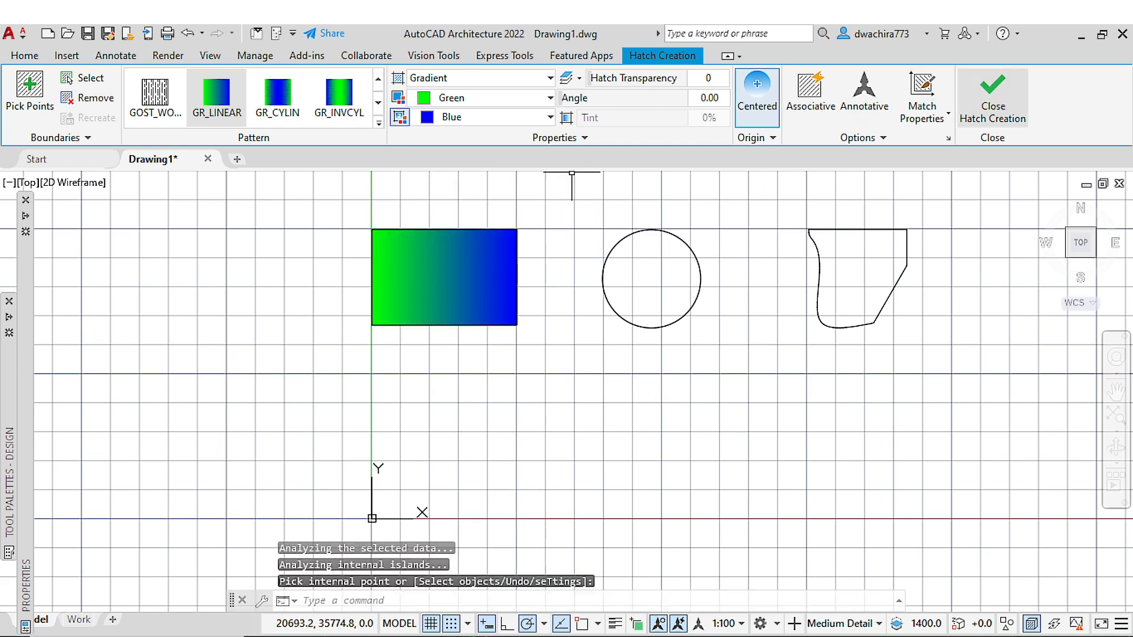
click(999, 100)
scroll(388, 202, up, 3)
scroll(395, 283, down, 6)
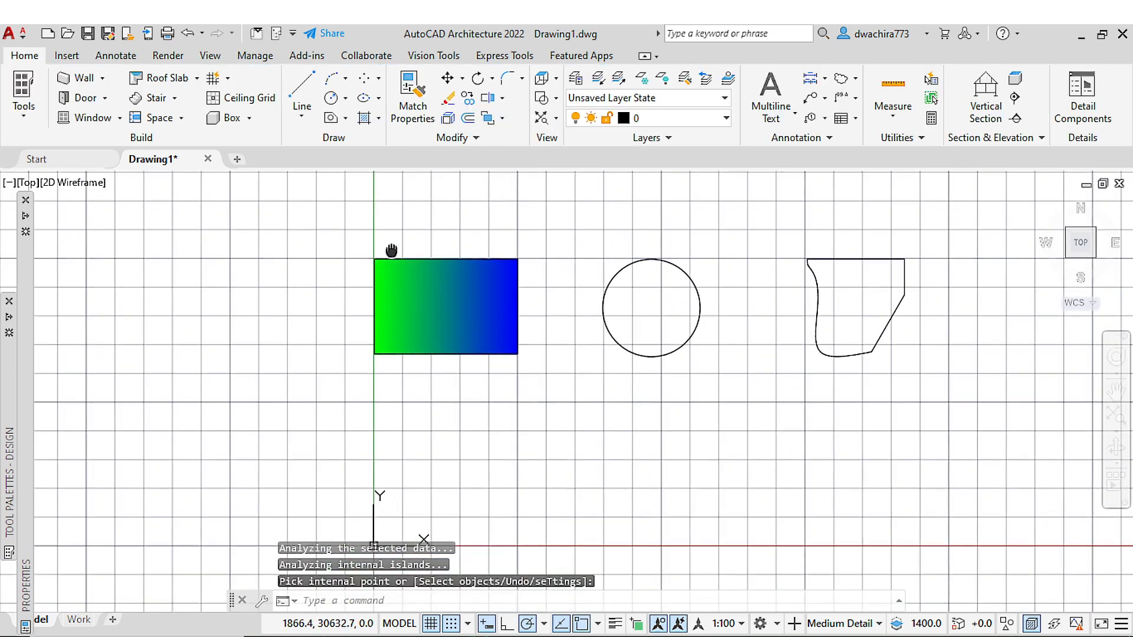
click(440, 288)
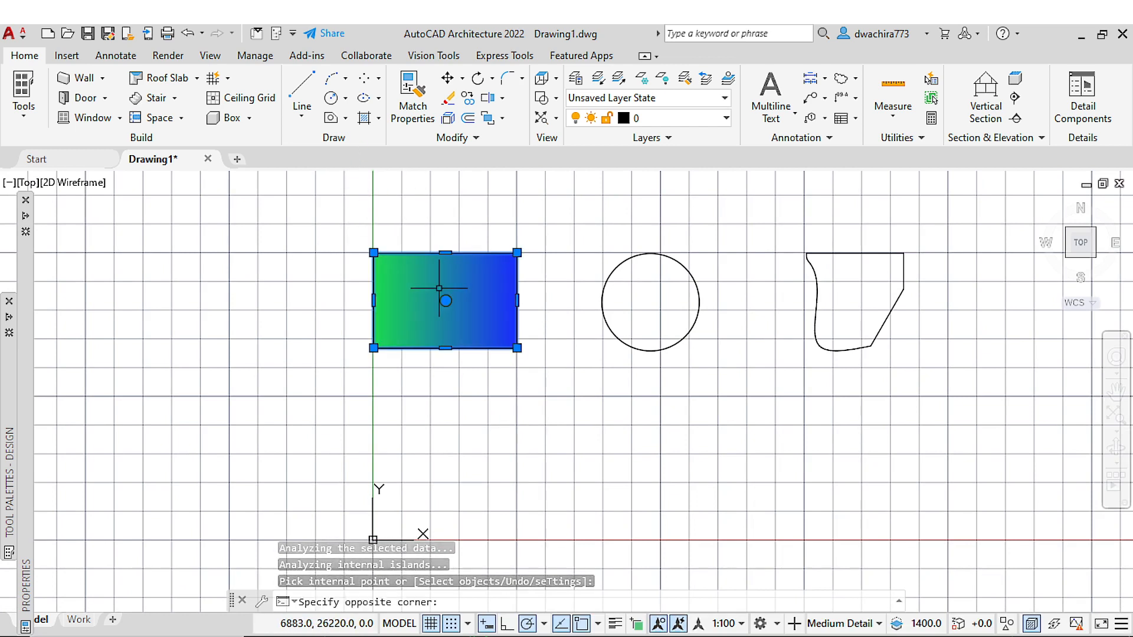
key(Delete)
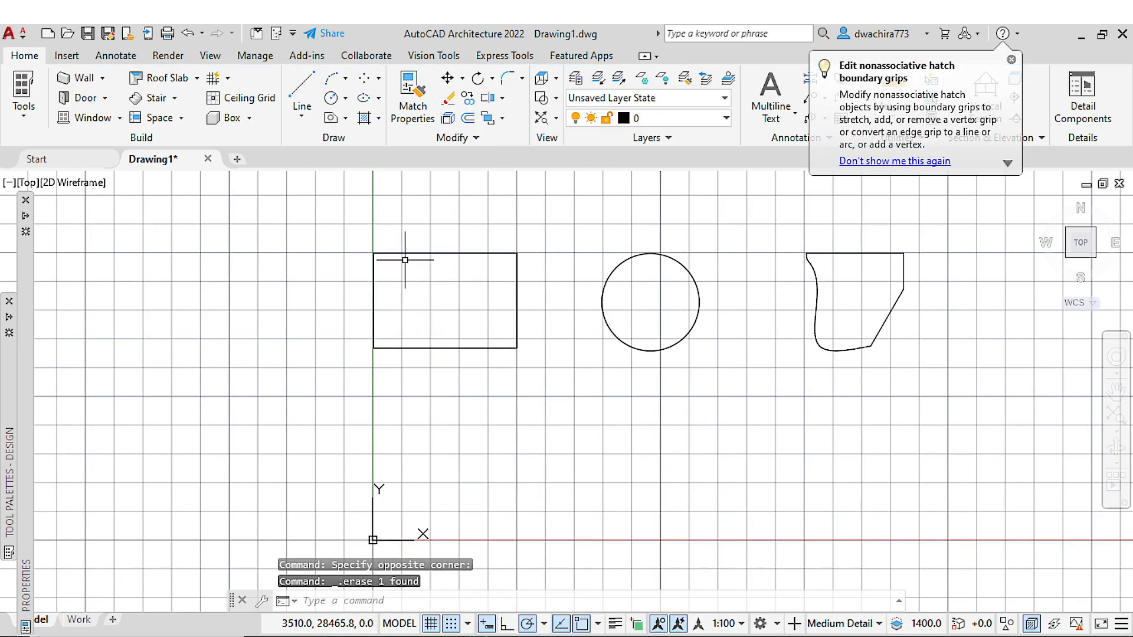
Start a new hatch with the hatch type set to Pattern
click(380, 118)
click(379, 147)
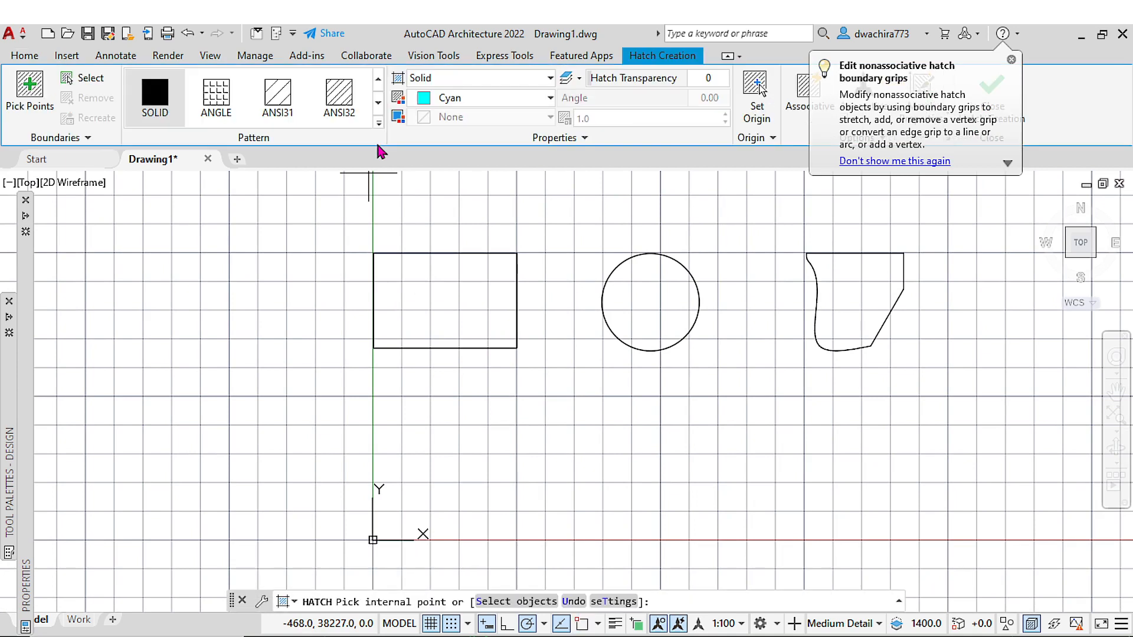
click(448, 77)
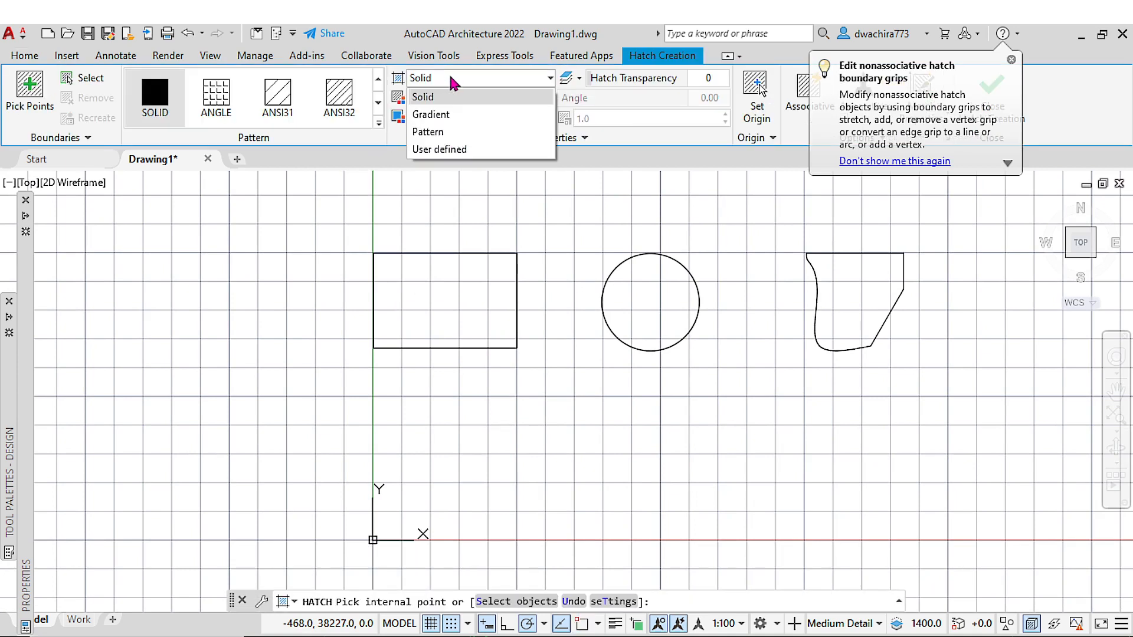
click(428, 132)
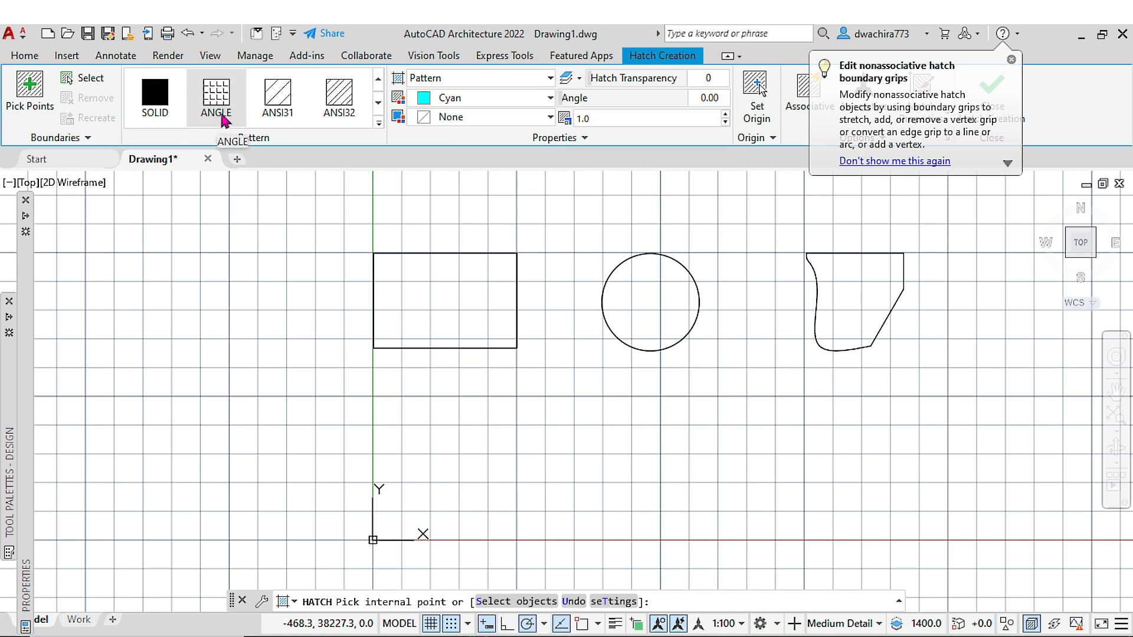
Browse the available hatch patterns, enlarging the pattern gallery to see more of them at once
click(379, 123)
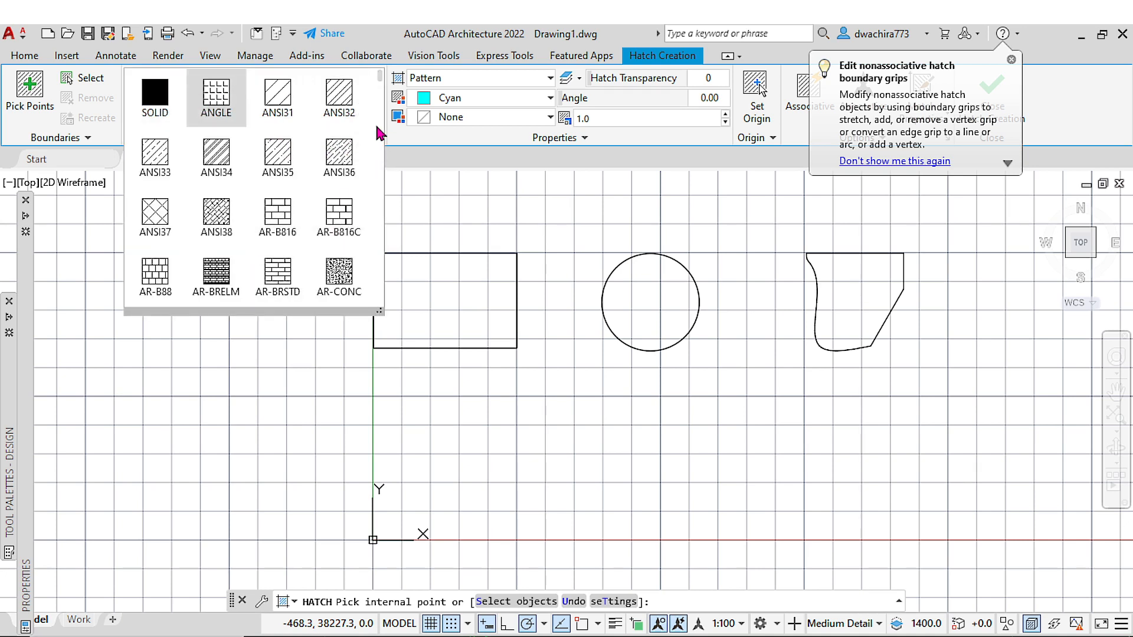
scroll(379, 77, down, 9)
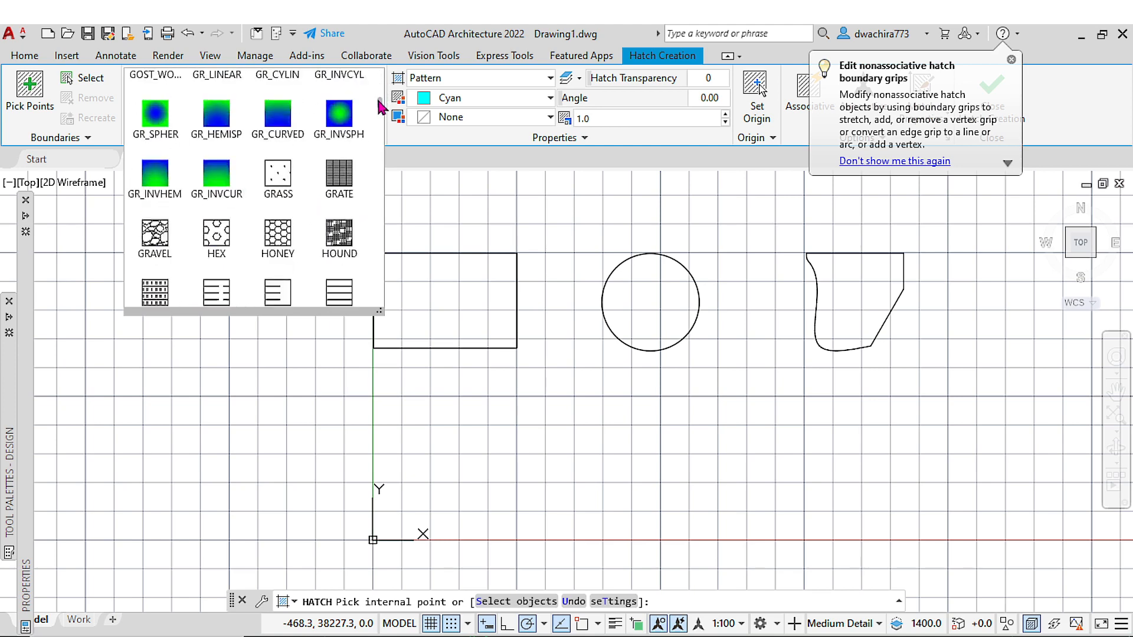
scroll(379, 105, up, 1)
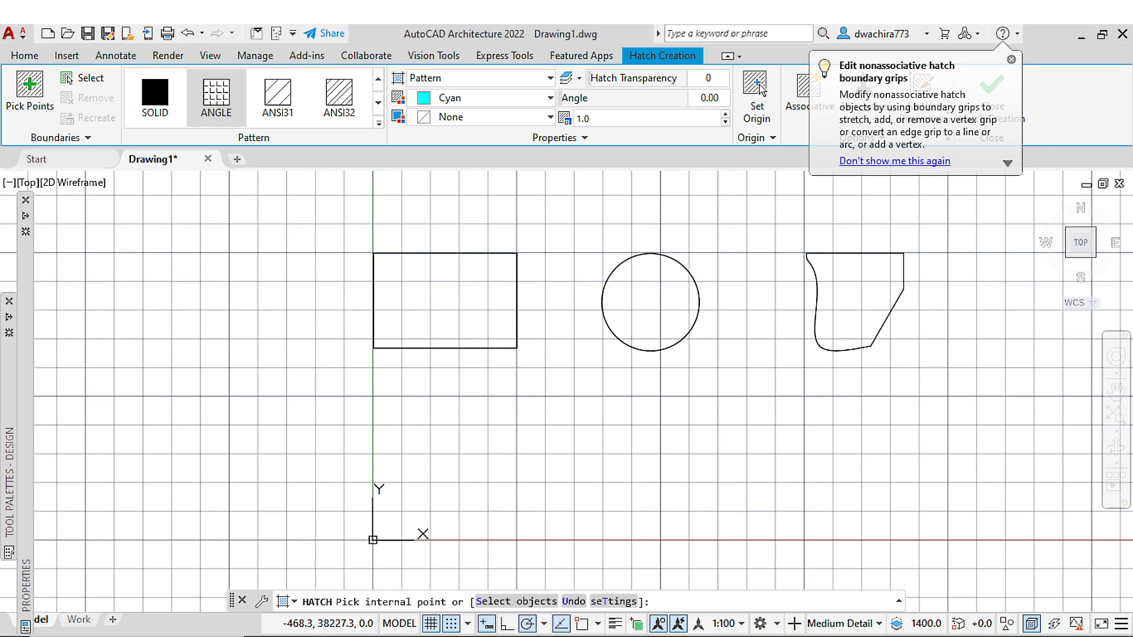
click(378, 122)
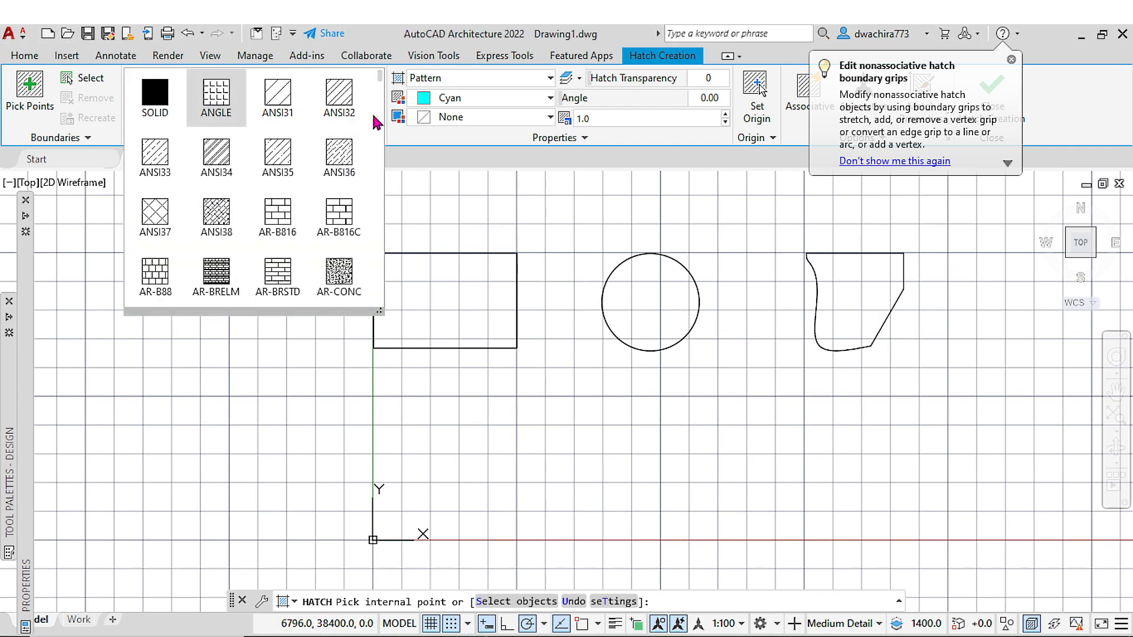
scroll(336, 174, down, 6)
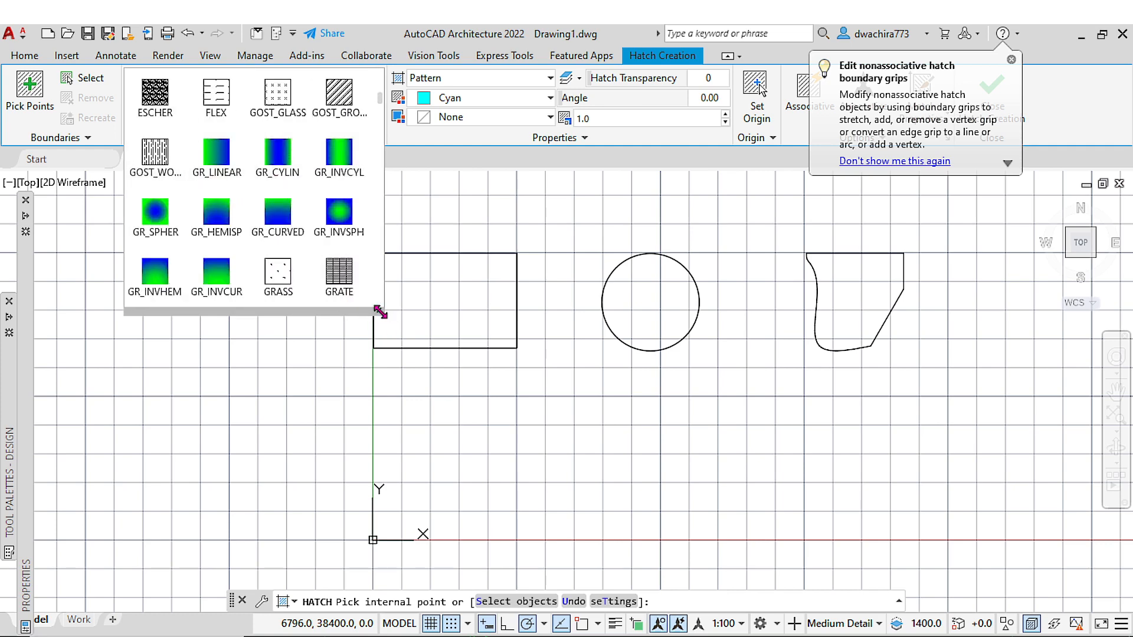
mouse_move(381, 313)
mouse_down()
mouse_move(544, 480)
mouse_move(686, 563)
mouse_move(776, 578)
mouse_up()
scroll(497, 336, down, 3)
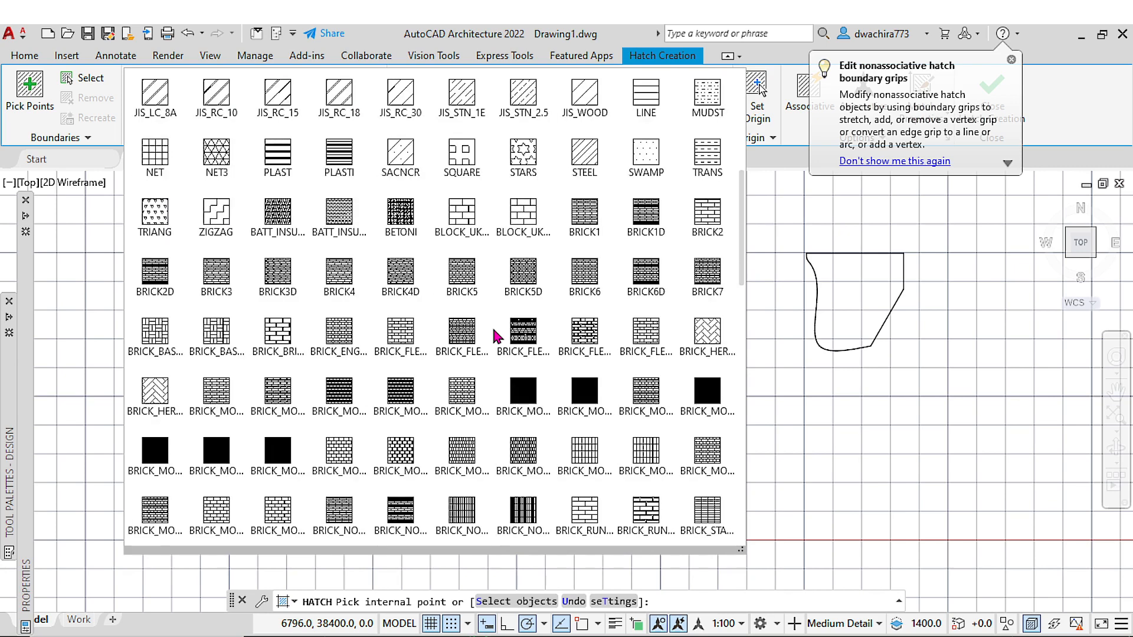
scroll(497, 336, up, 7)
scroll(497, 336, up, 1)
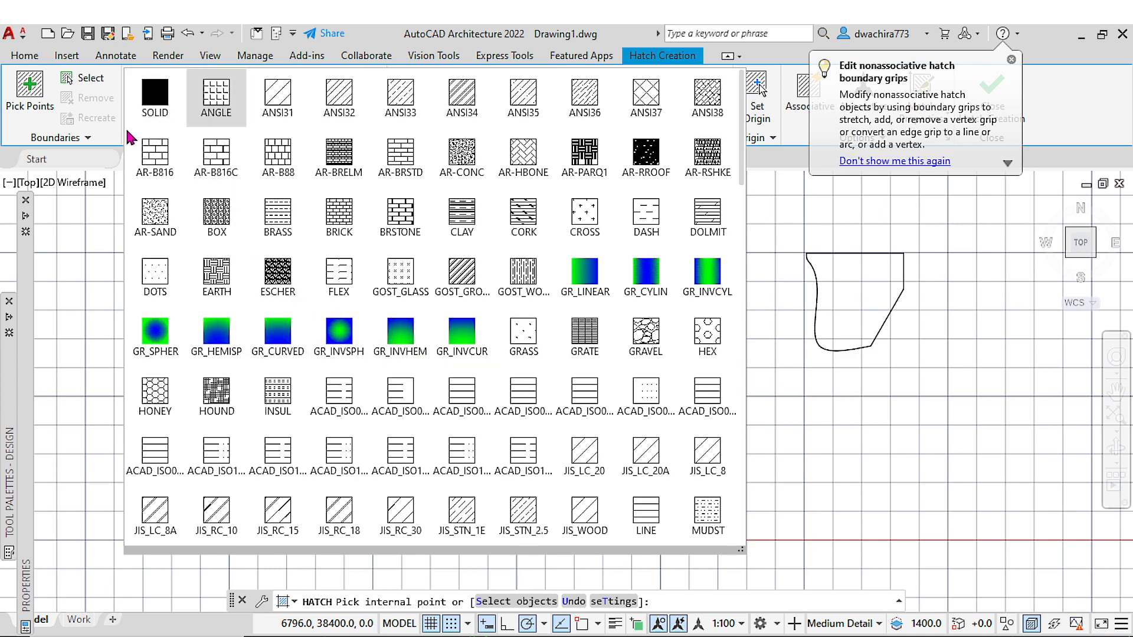
Choose the SOLID pattern and review the available hatch types
click(158, 95)
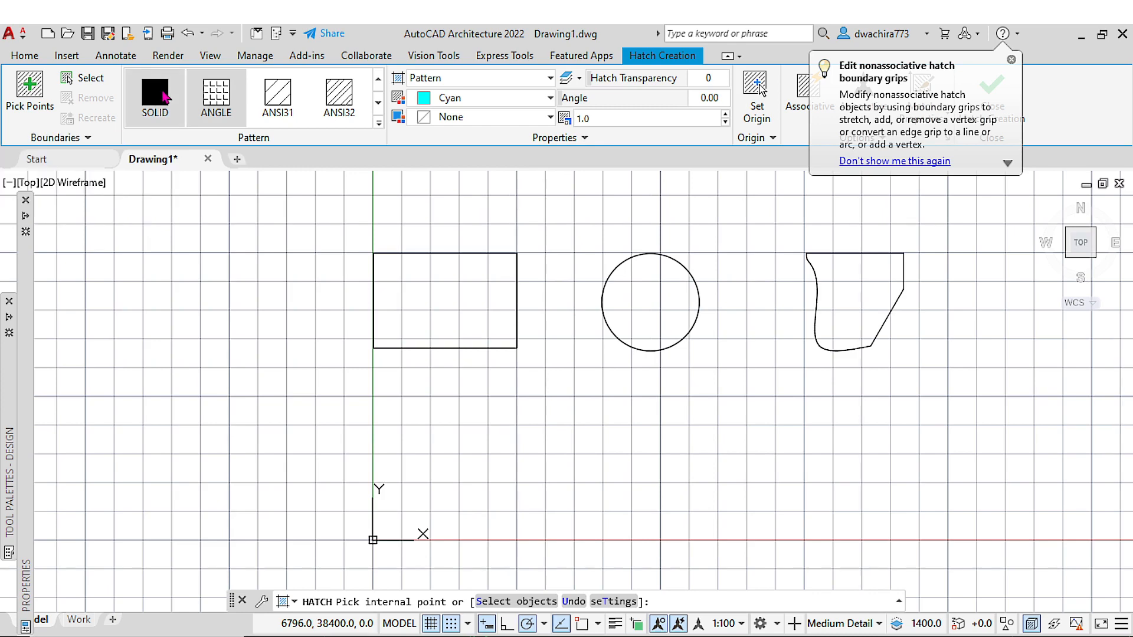
click(378, 124)
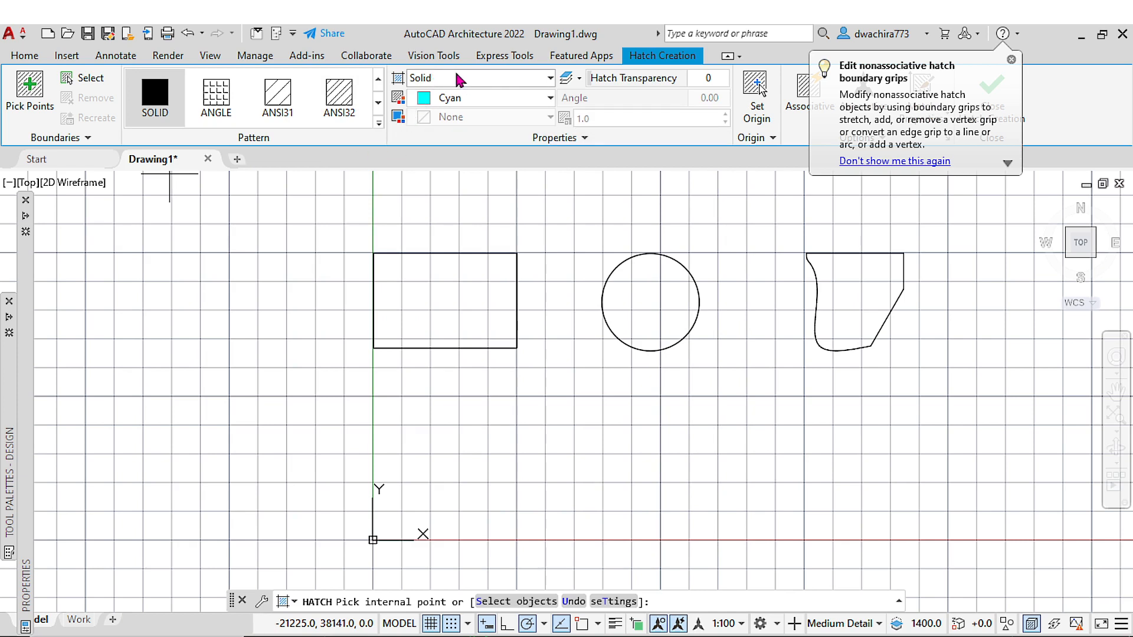
click(548, 79)
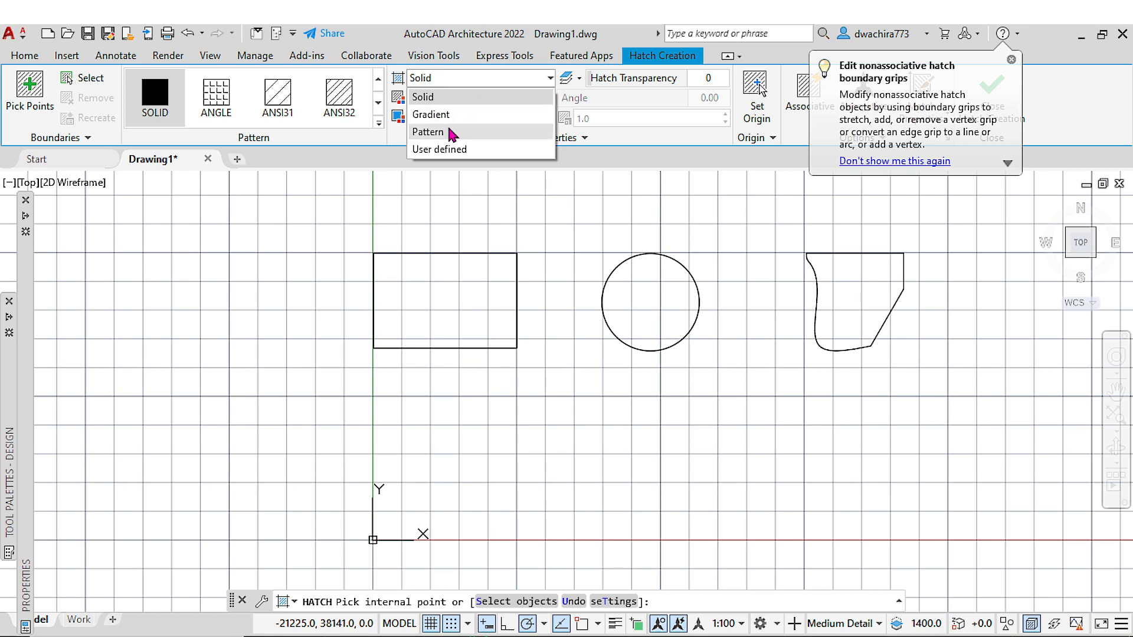
click(365, 137)
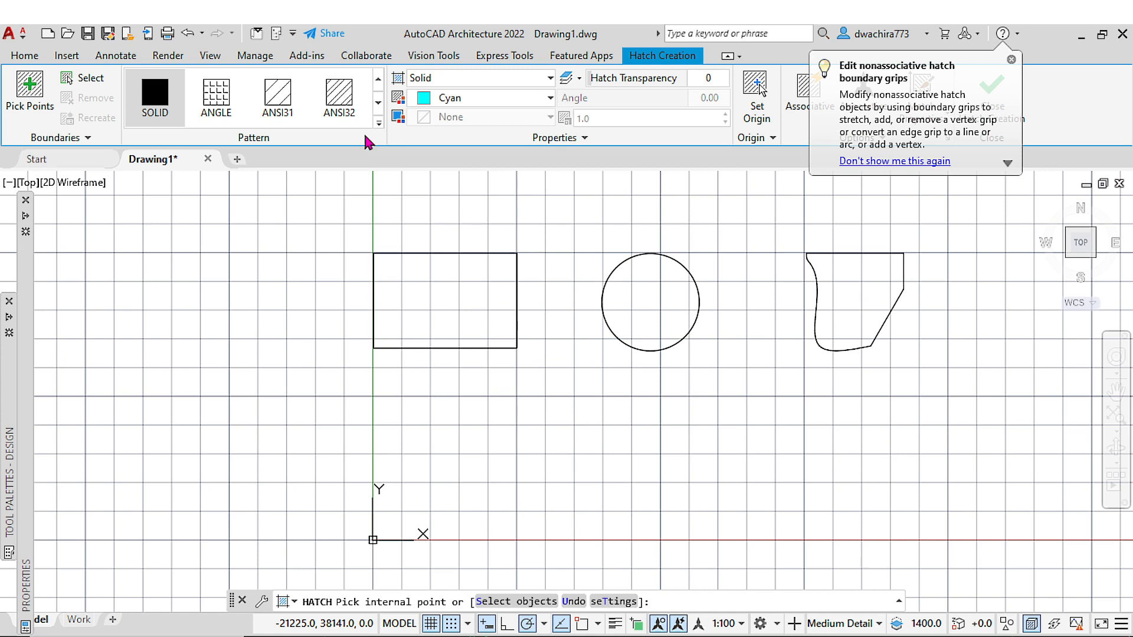
Set the hatch type to Pattern and choose the ANSI31 pattern
click(471, 75)
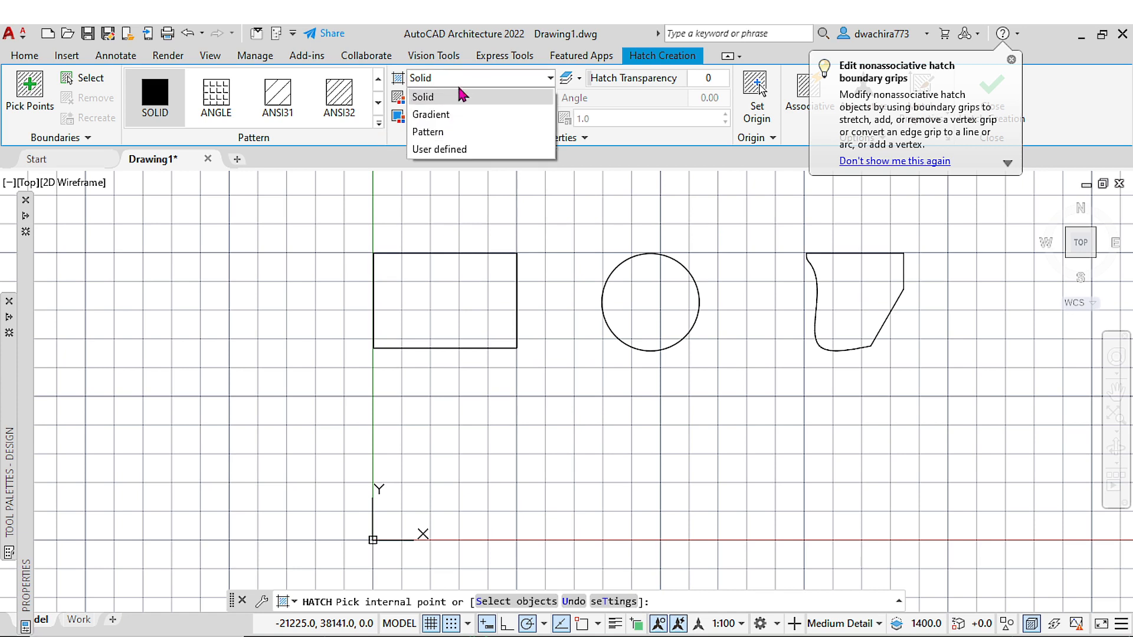
click(431, 131)
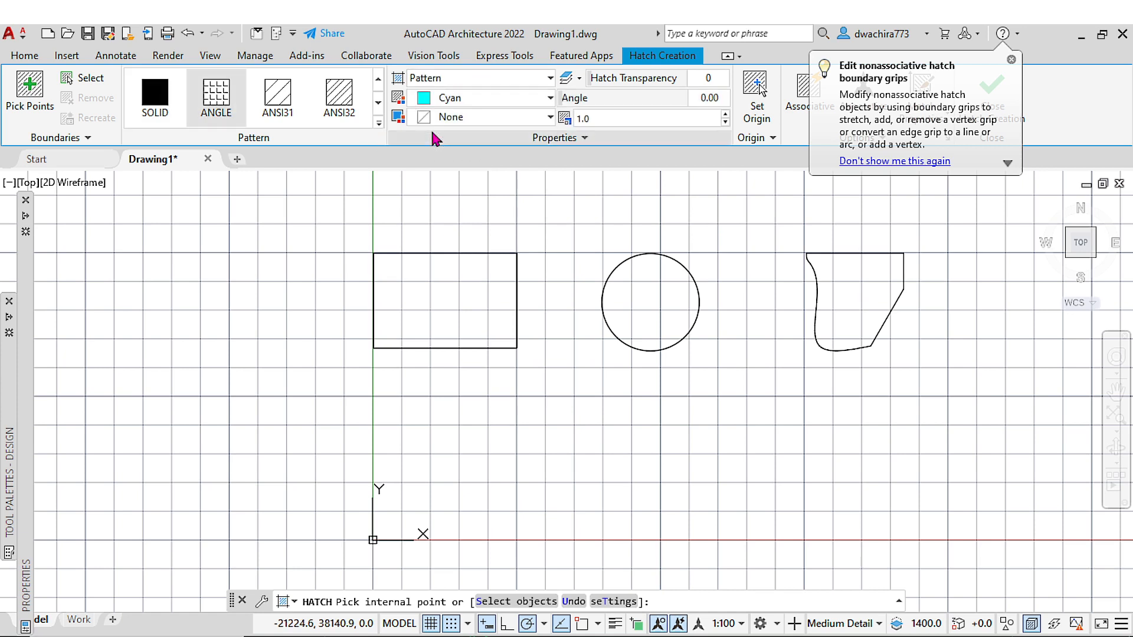
click(378, 124)
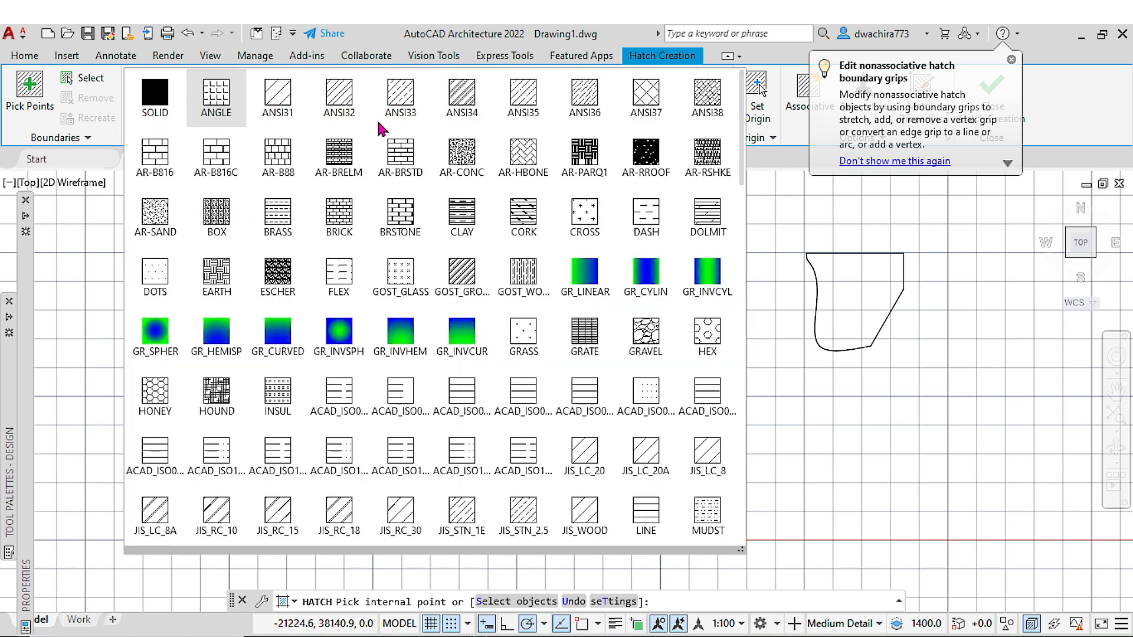
click(274, 103)
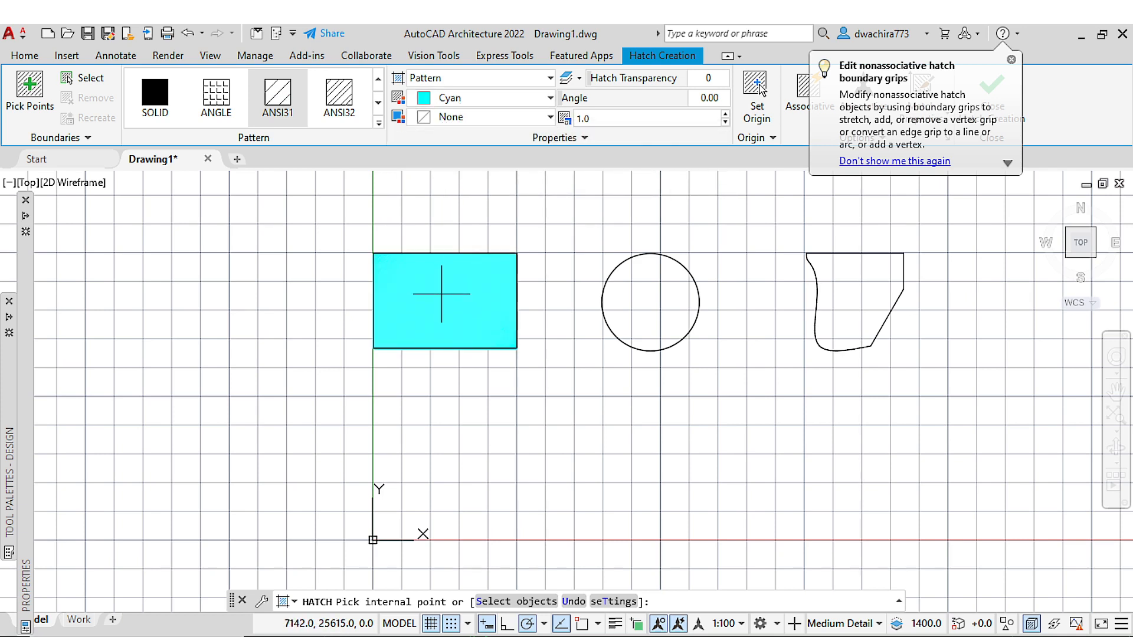
Set the hatch pattern scale to 50 and preview the ANSI31 hatch inside the rectangle
scroll(442, 293, up, 10)
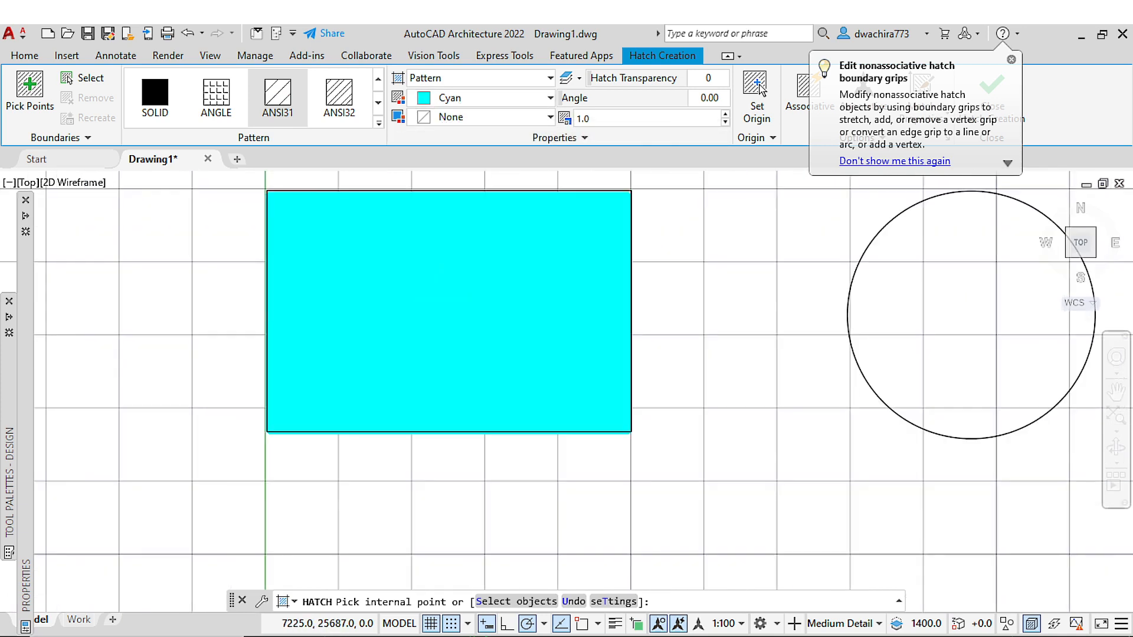
scroll(443, 291, down, 8)
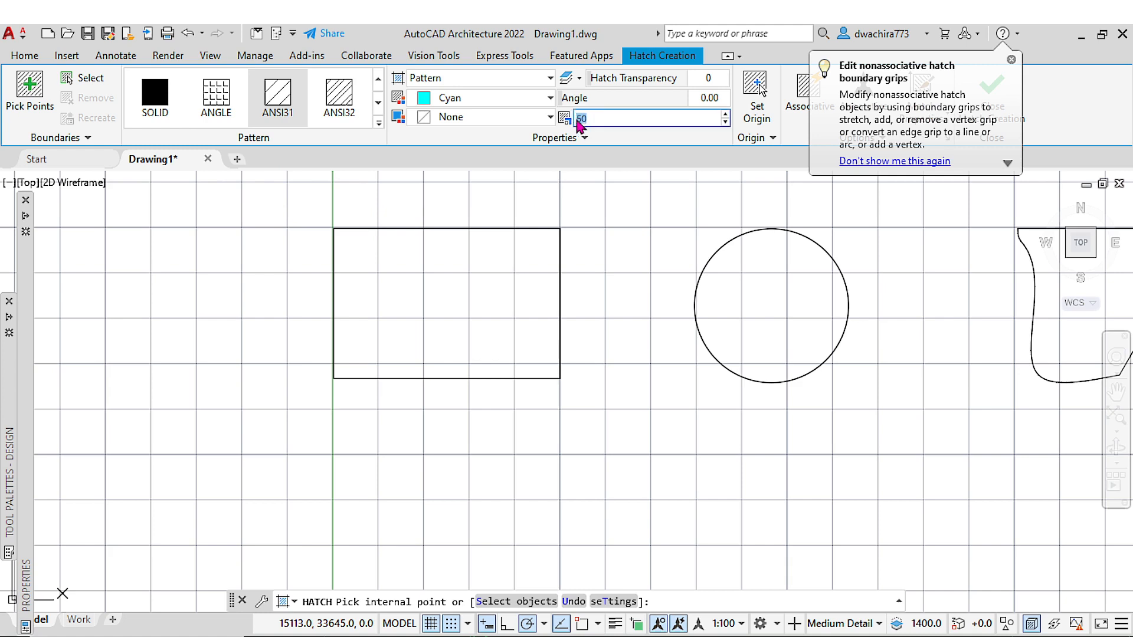
key(Return)
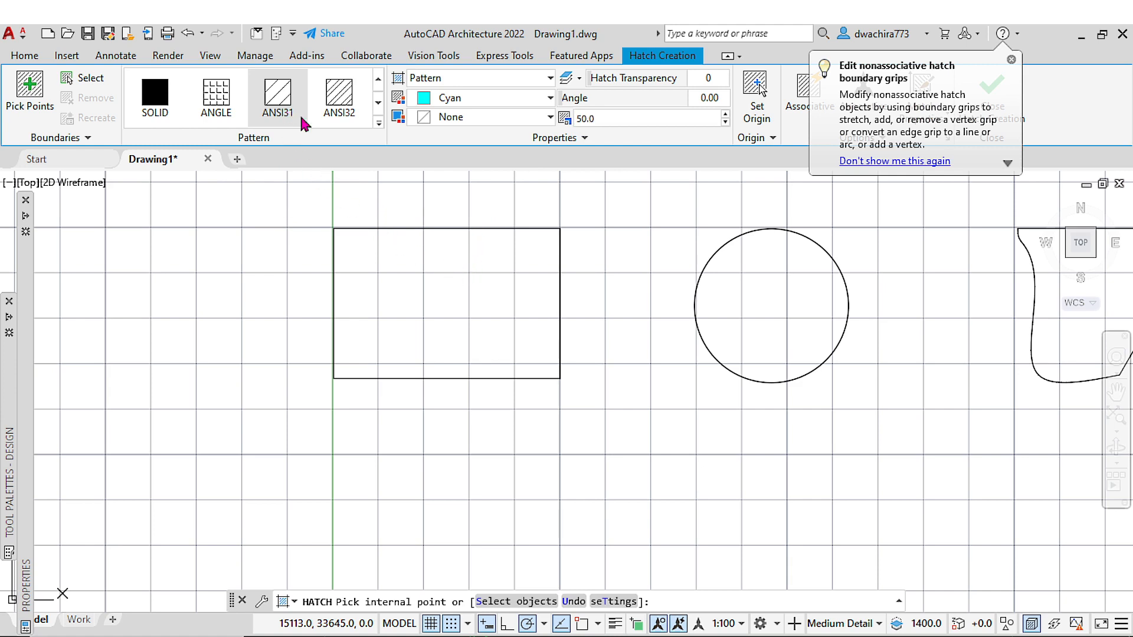
click(419, 276)
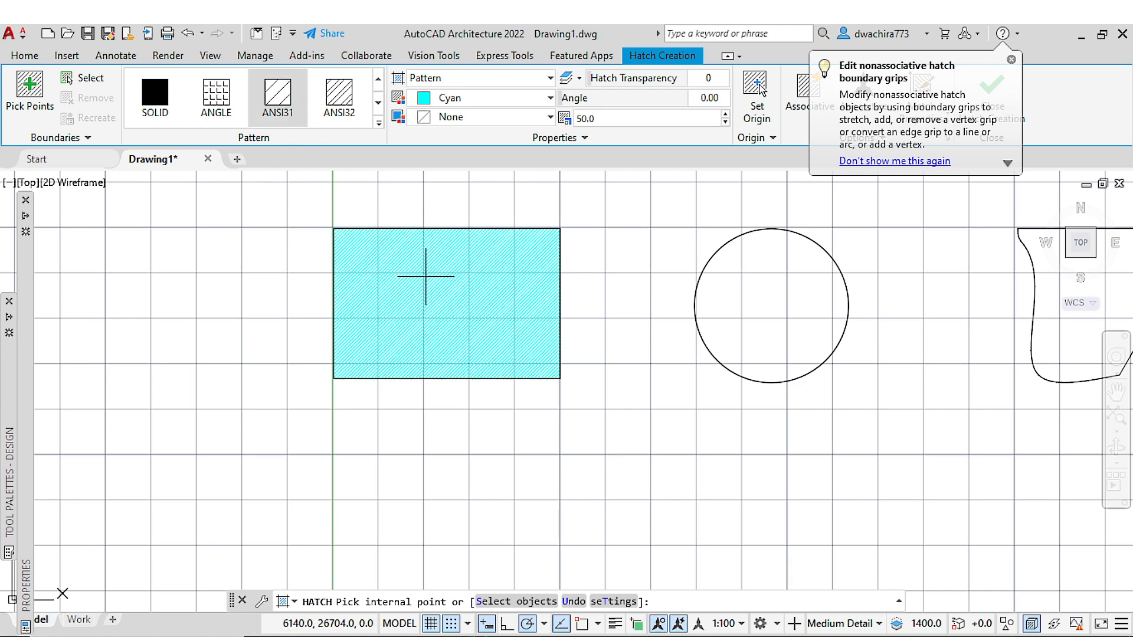
scroll(425, 276, up, 4)
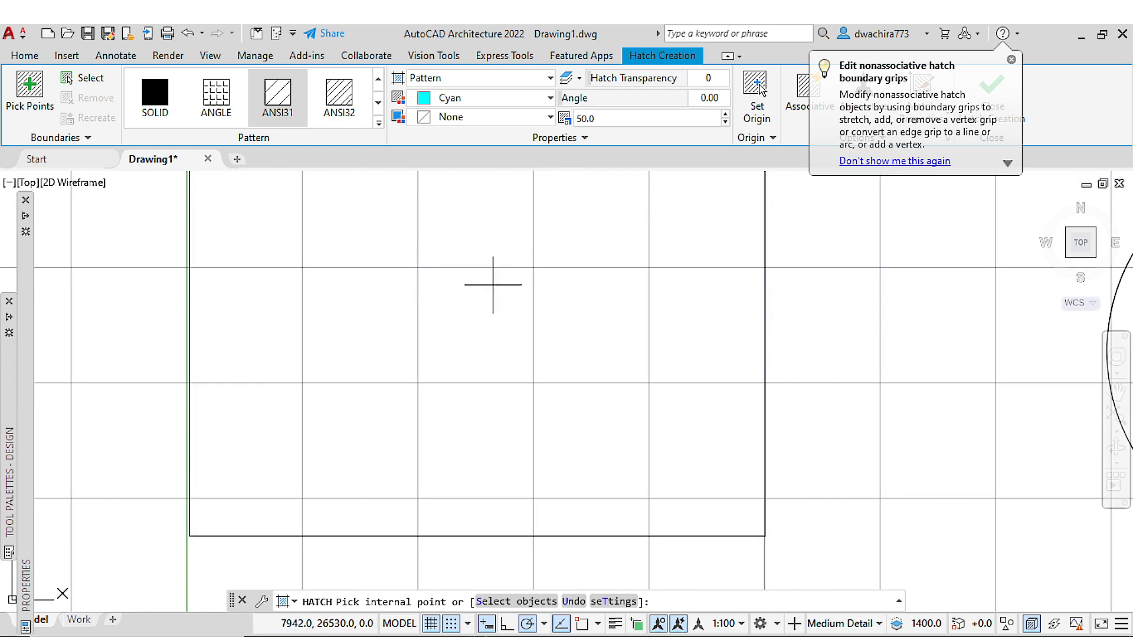
Set the hatch pattern scale to 100 and apply the cyan ANSI31 hatch inside the rectangle
click(600, 118)
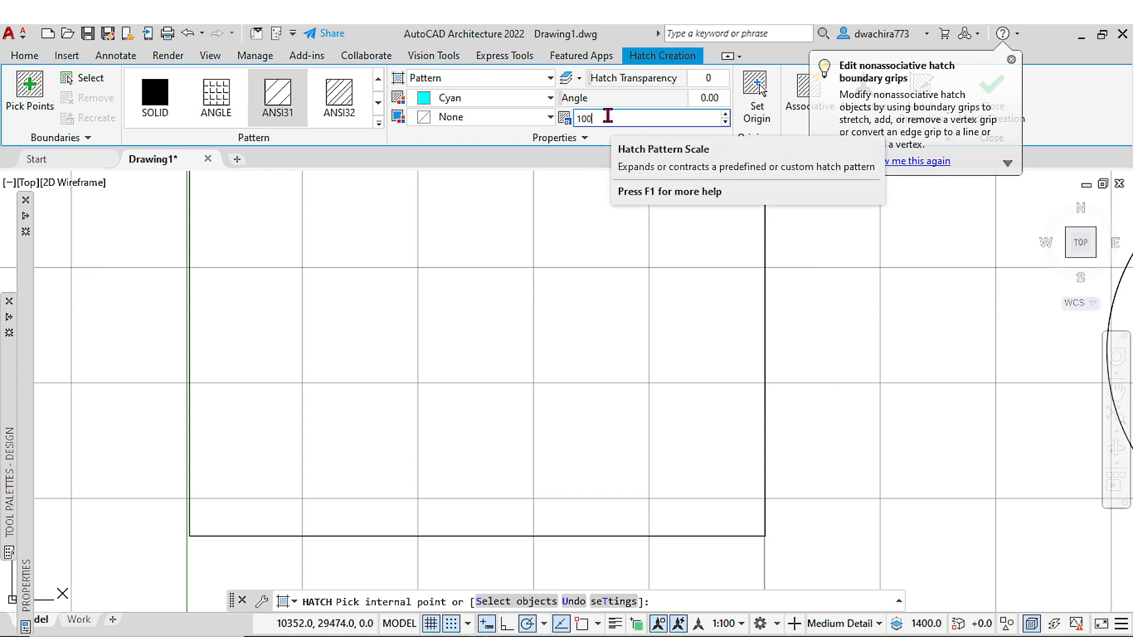
scroll(508, 307, down, 2)
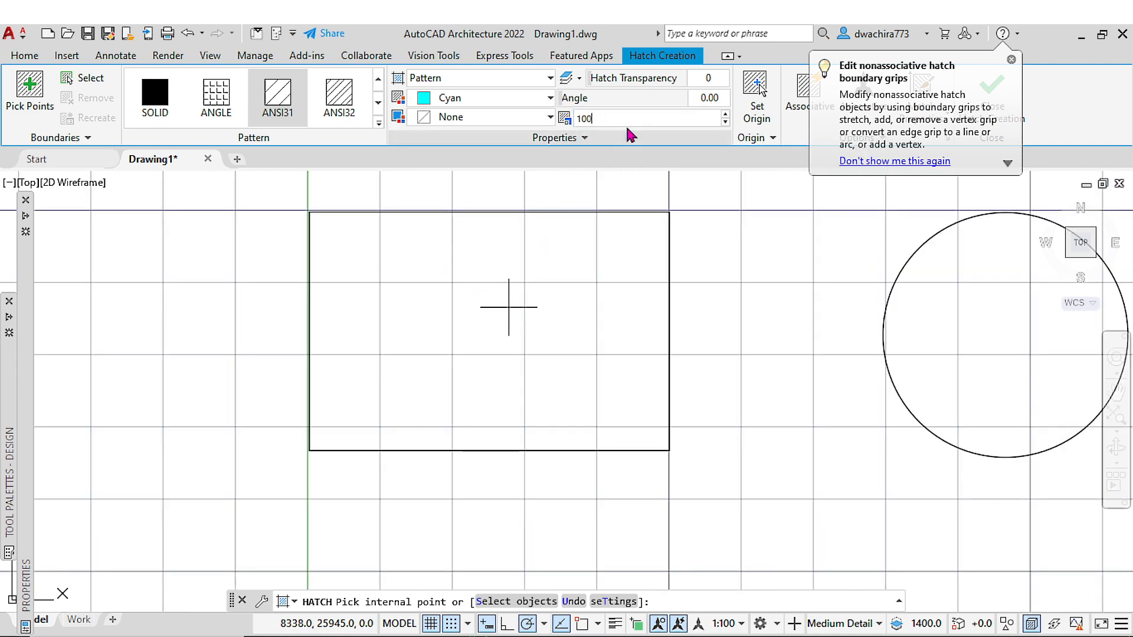
key(Return)
scroll(495, 283, down, 2)
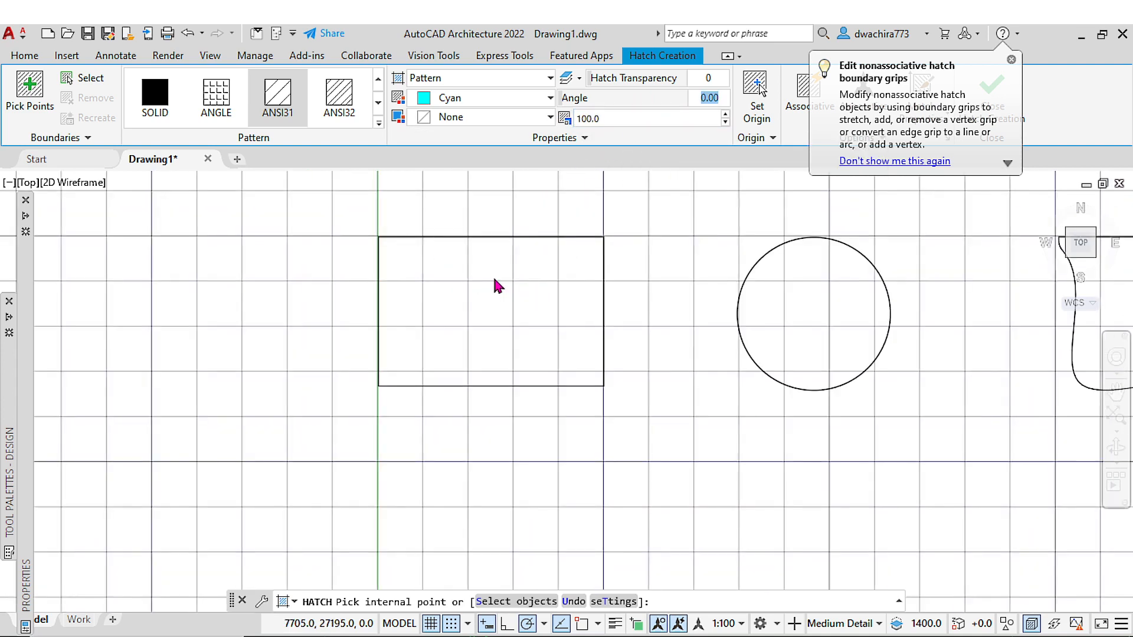
scroll(493, 272, up, 2)
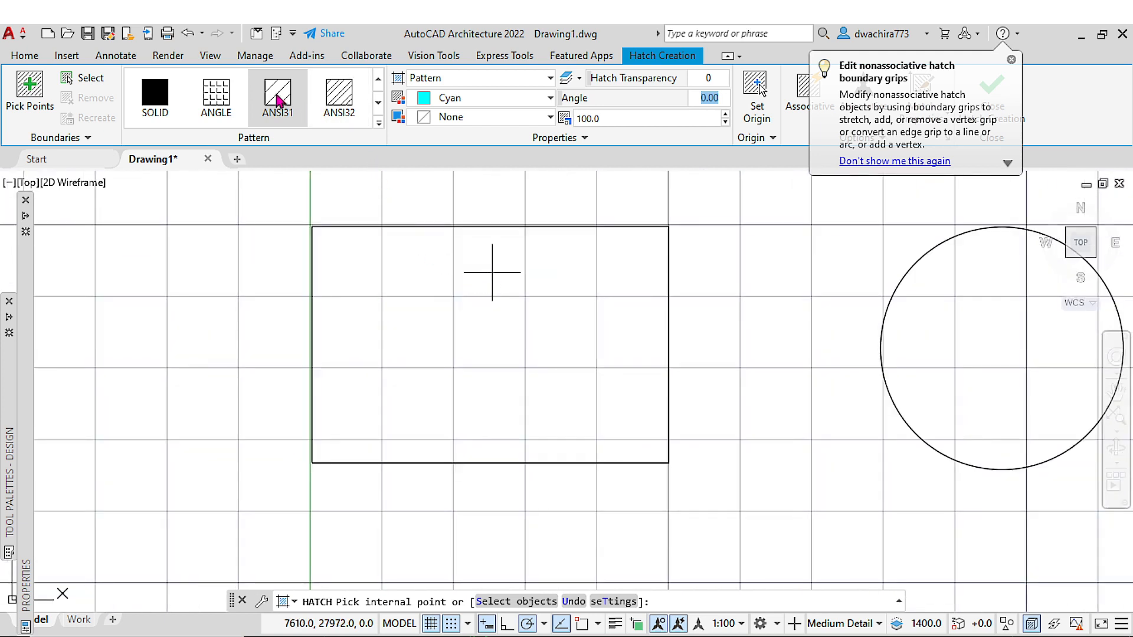
click(454, 291)
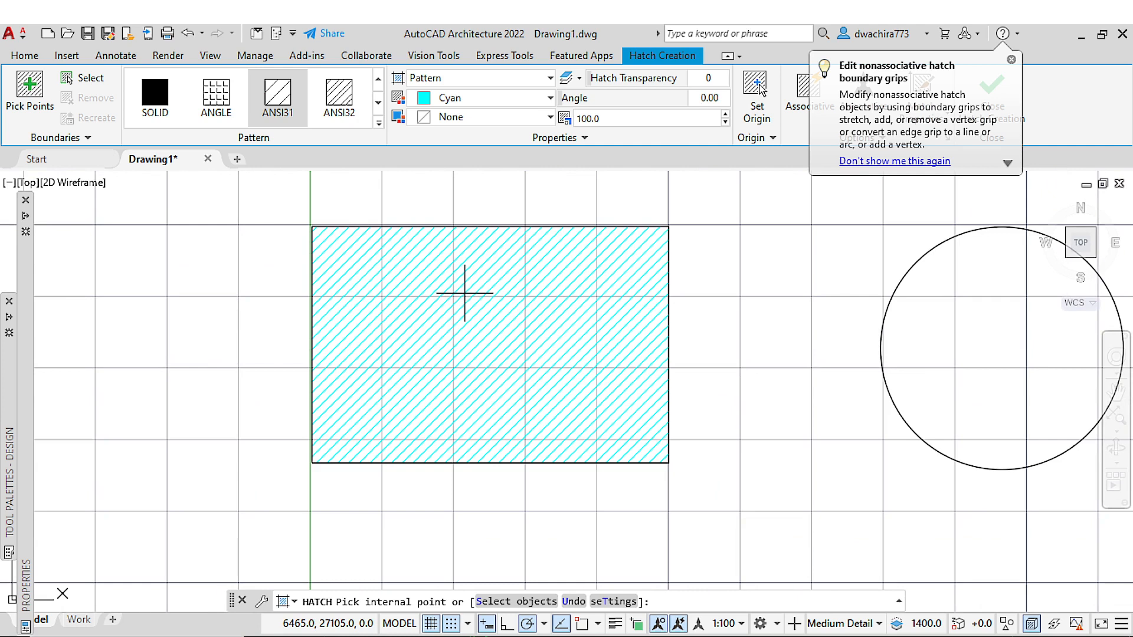
click(465, 293)
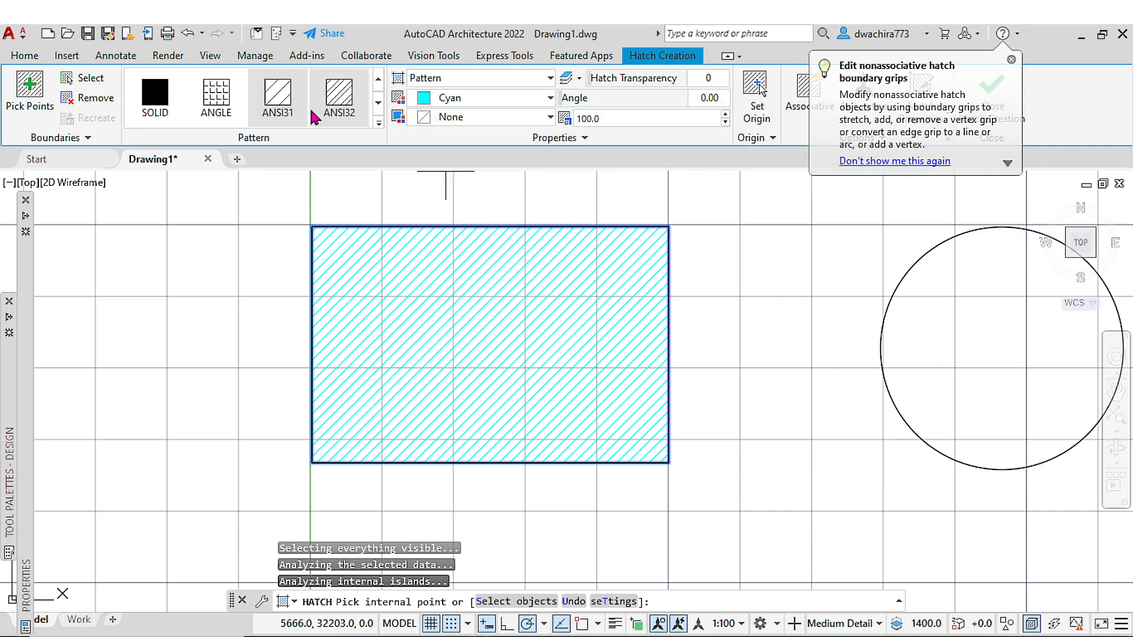
Try the ANSI32 and ANGLE patterns on the rectangle's hatch
click(379, 123)
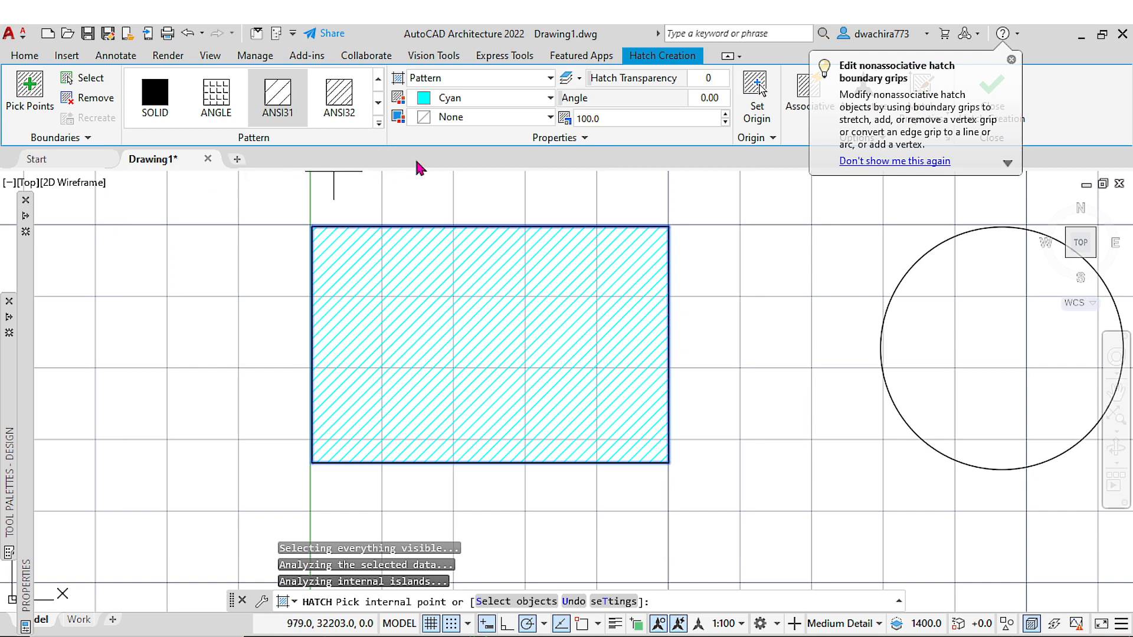
drag(599, 118, 567, 121)
click(339, 97)
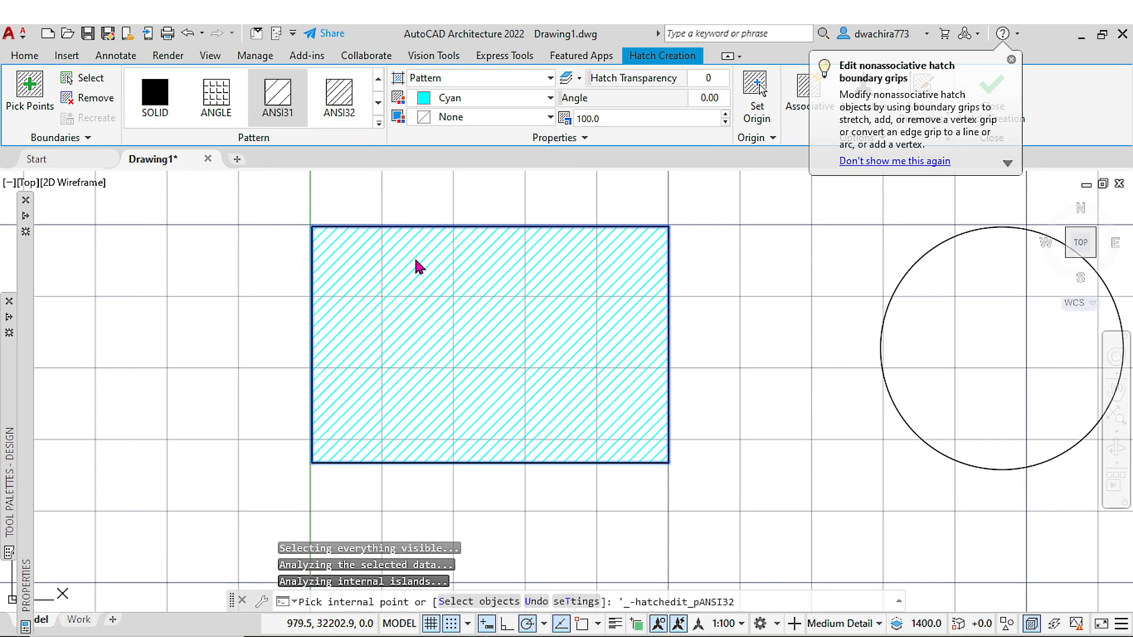
click(582, 117)
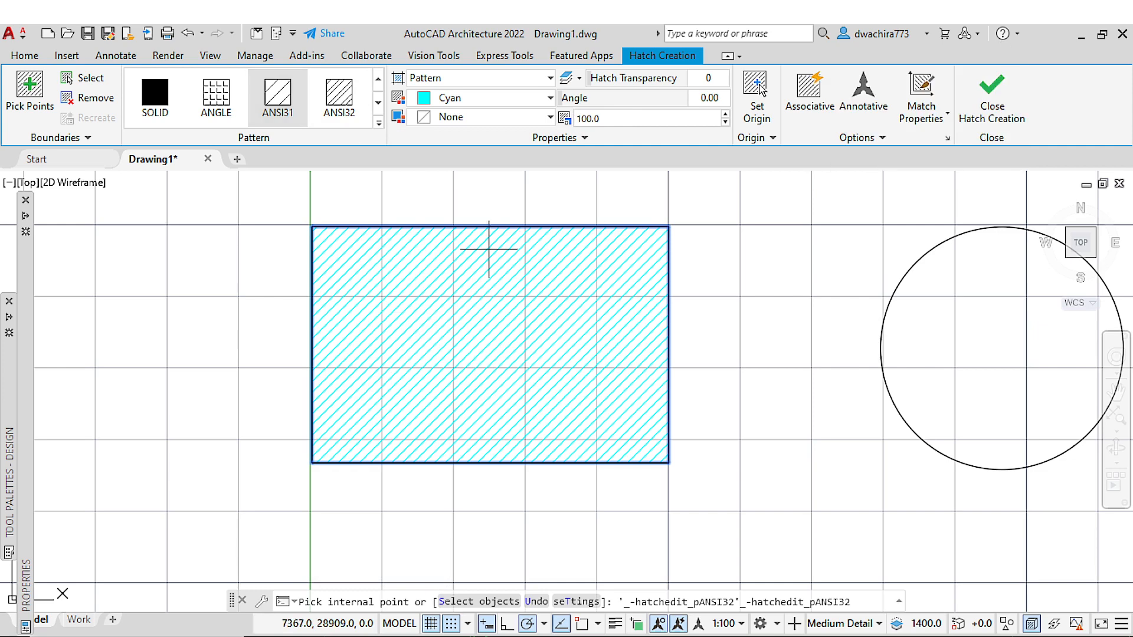
click(436, 338)
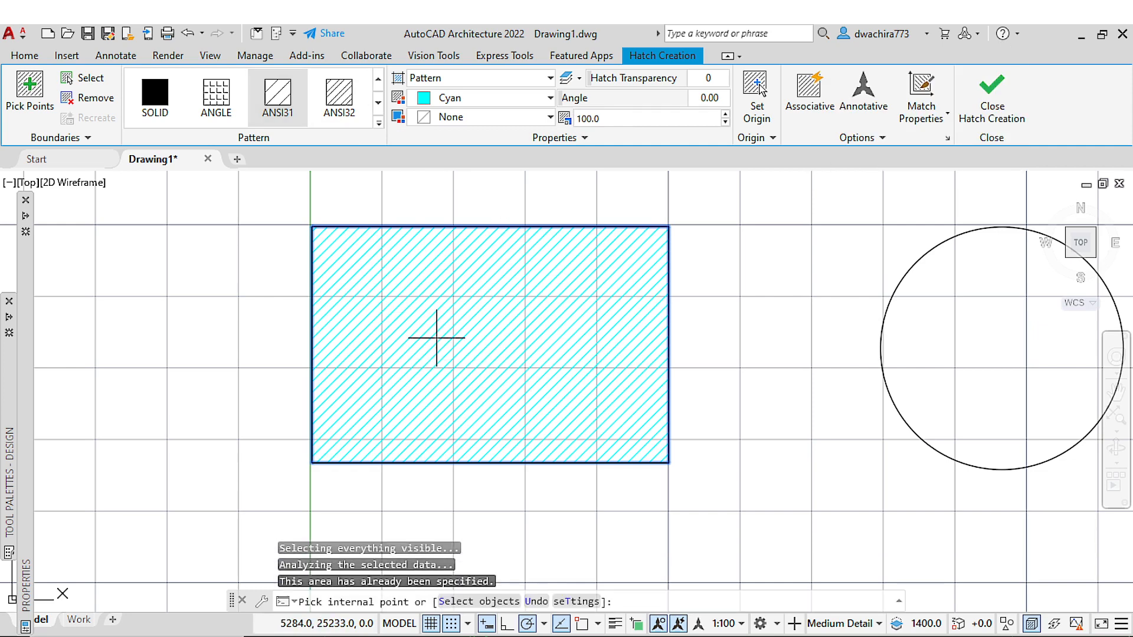
click(346, 113)
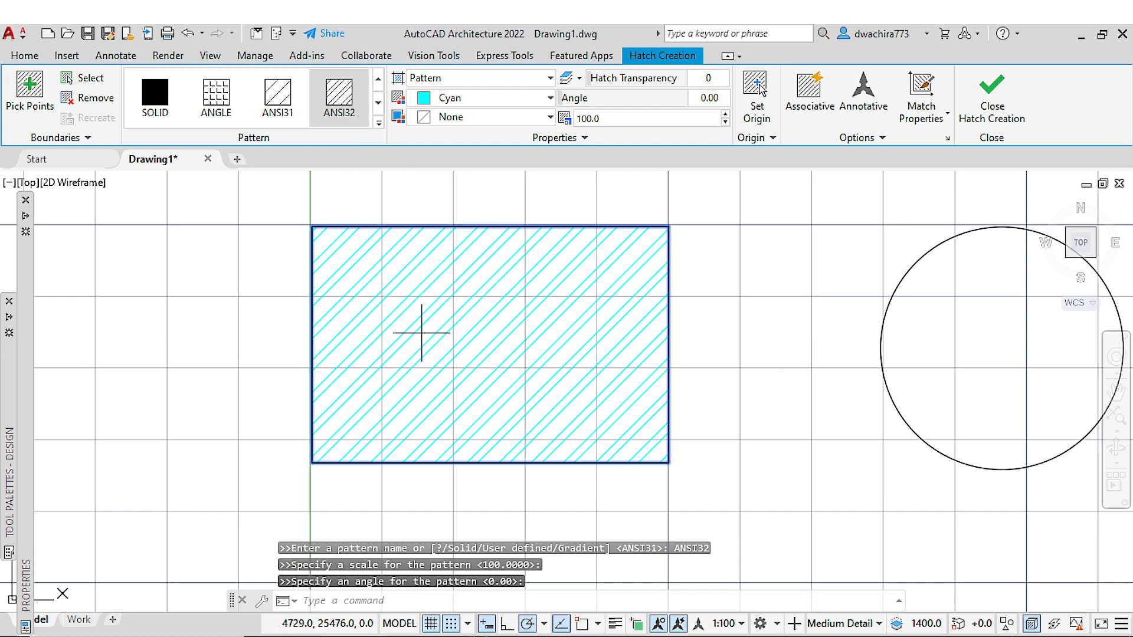
click(219, 104)
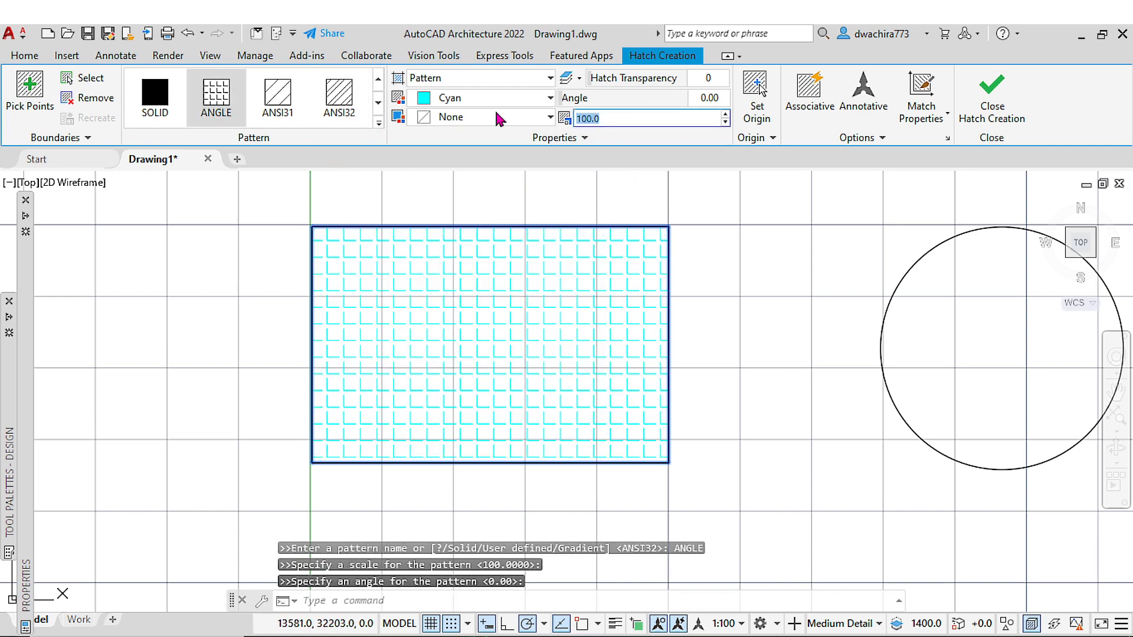
Set the hatch pattern scale to 200 and compare the ANSI31 and ANGLE patterns in the rectangle
text(200)
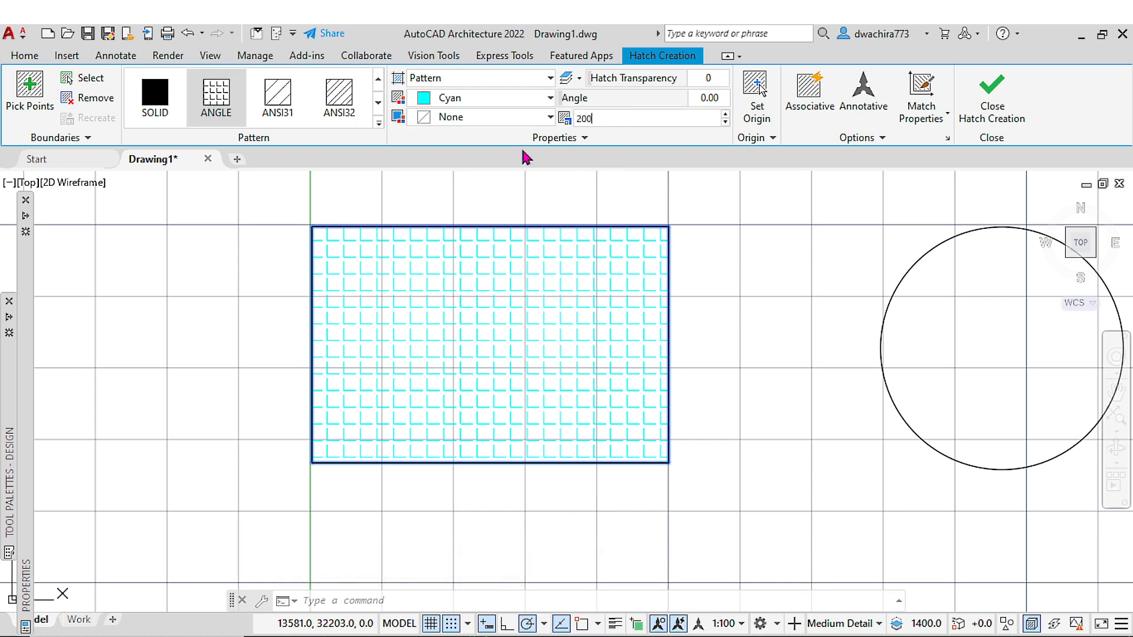
click(284, 107)
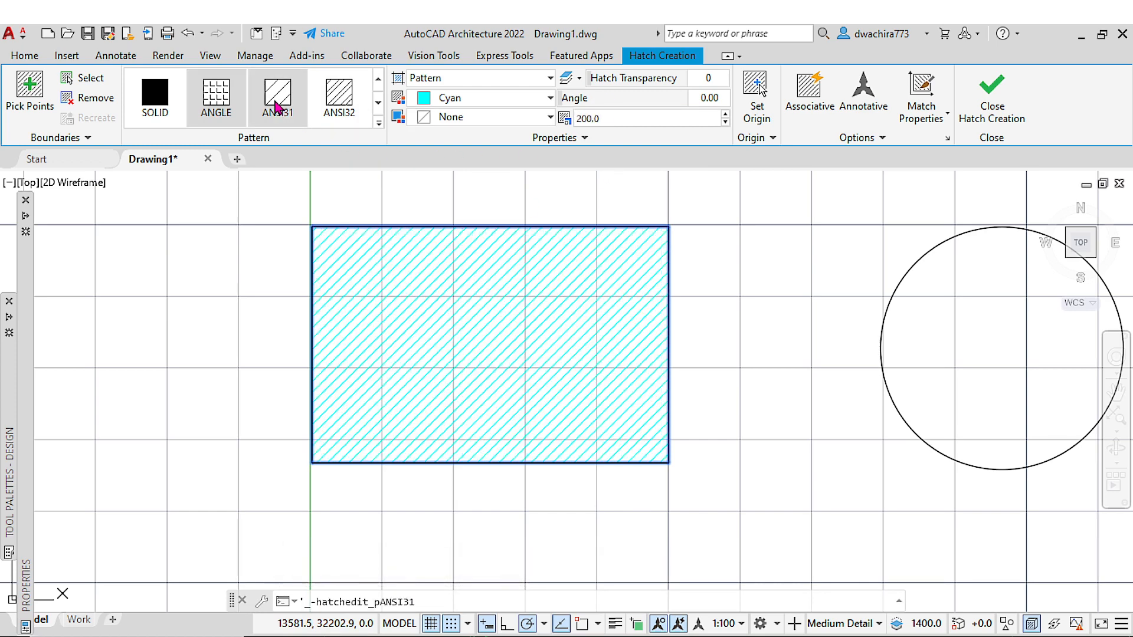
click(242, 111)
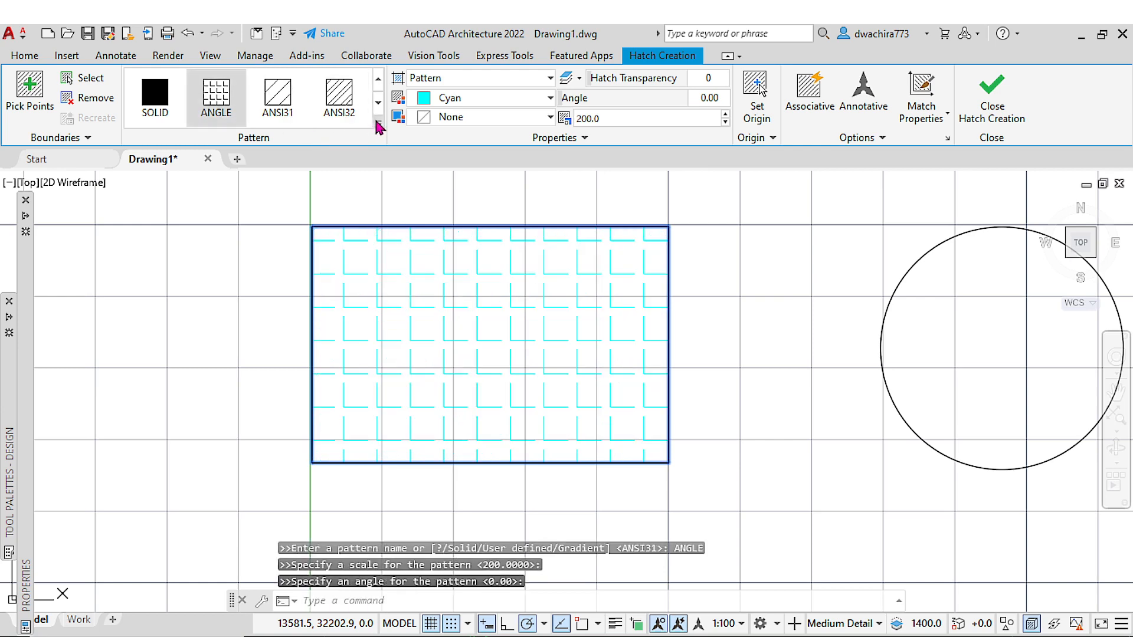
Change the rectangle's hatch pattern to AR-HBONE and set its scale to 30
click(378, 125)
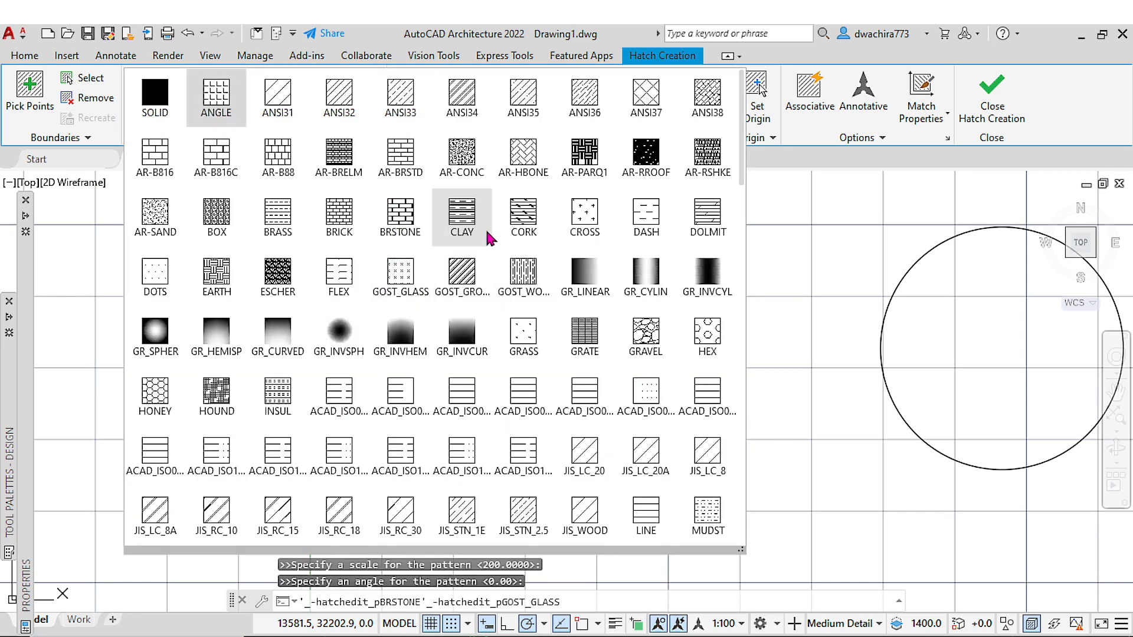
click(522, 167)
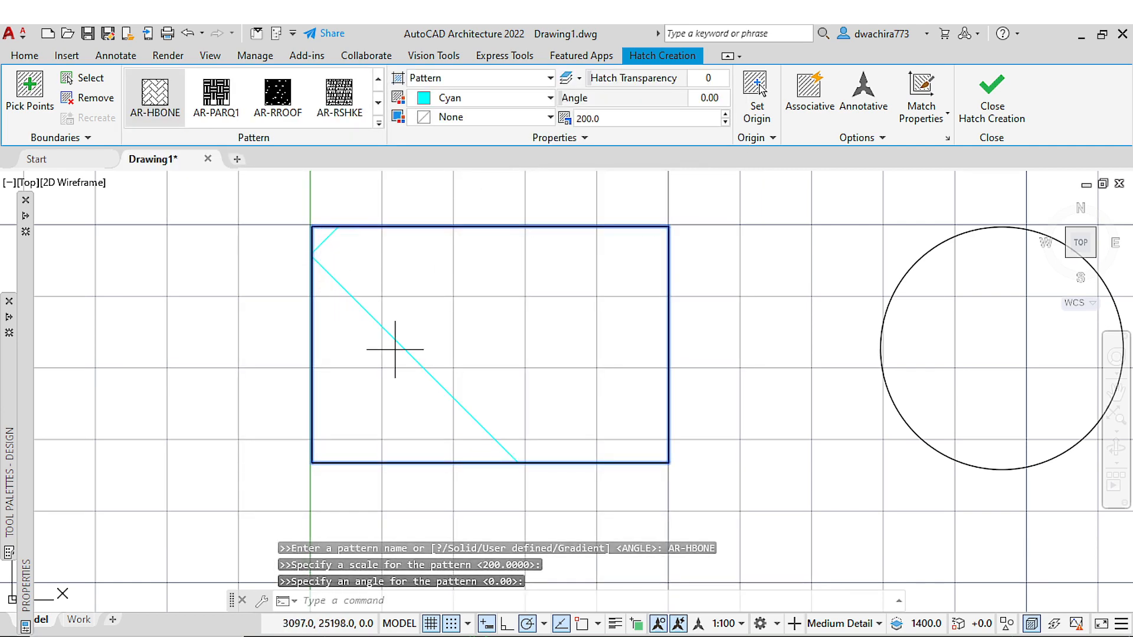
click(157, 97)
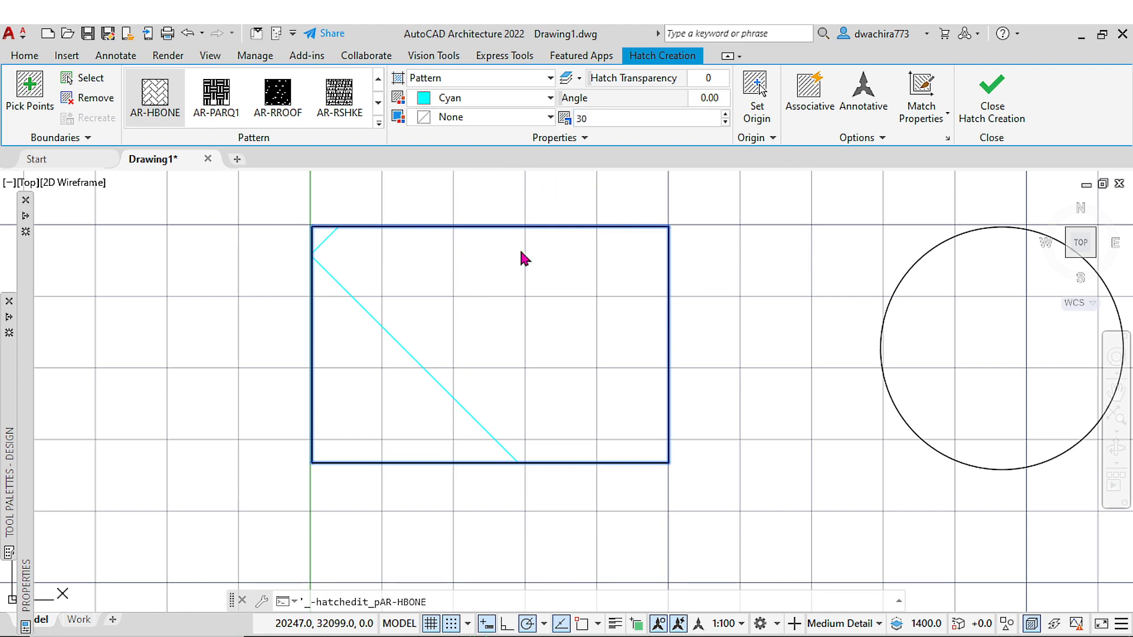
click(441, 344)
click(438, 330)
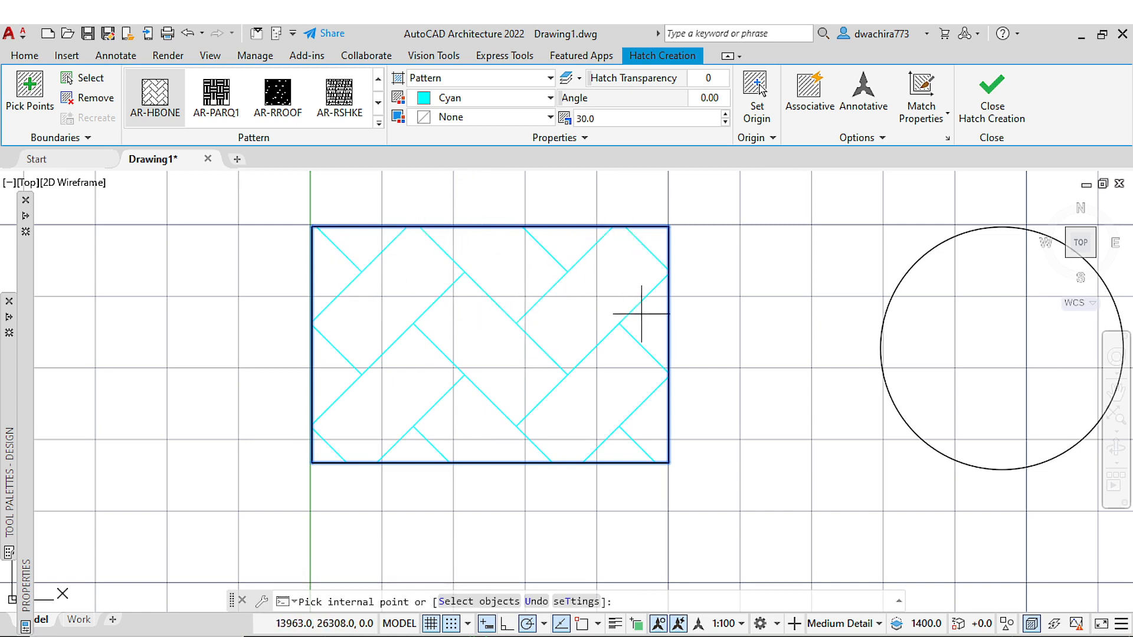
Set the hatch color to black (0,0,0), turn off the grid display and finish the rectangle's hatch
click(529, 100)
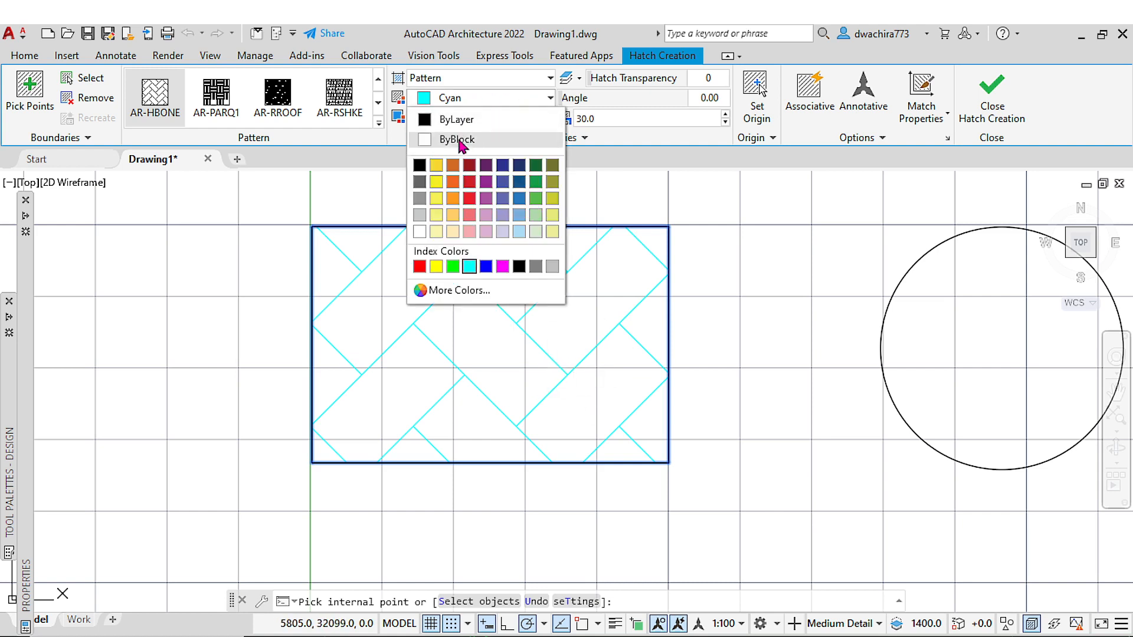
click(420, 165)
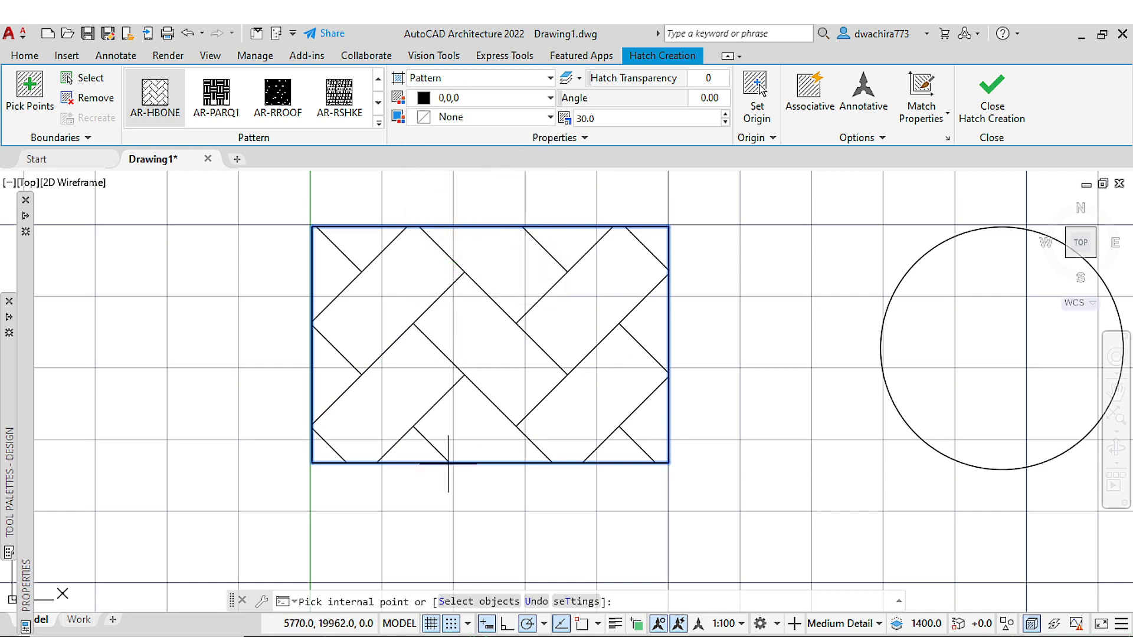
click(431, 624)
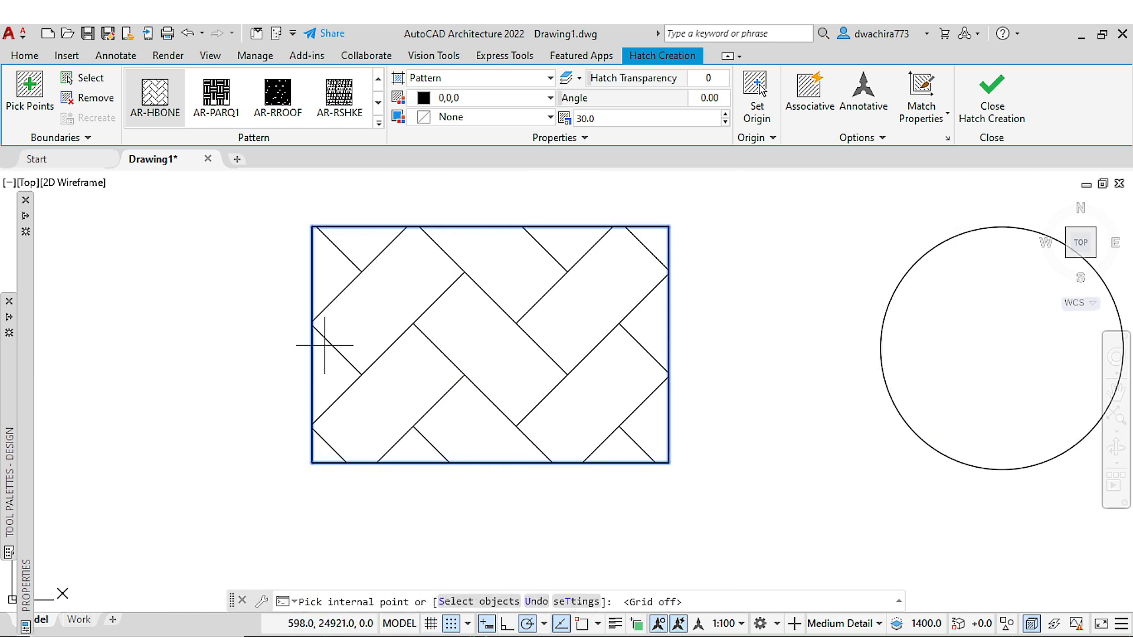
click(670, 302)
key(Escape)
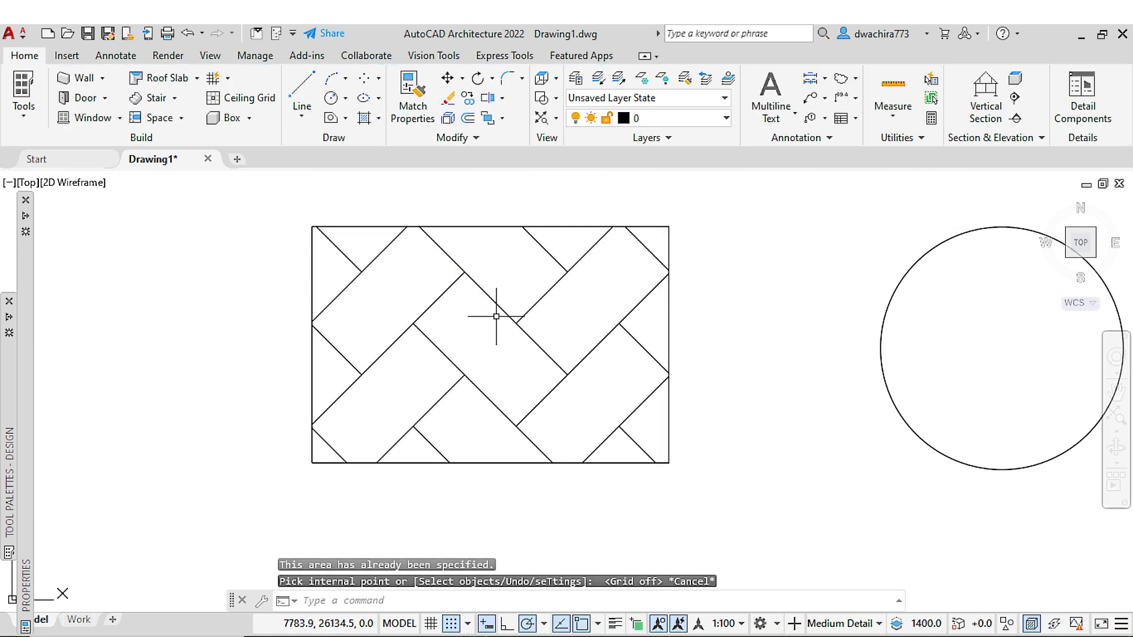
Edit the rectangle's existing hatch to use the AR-BRSTD brick pattern at a scale of 15
middle_drag(499, 330, 513, 341)
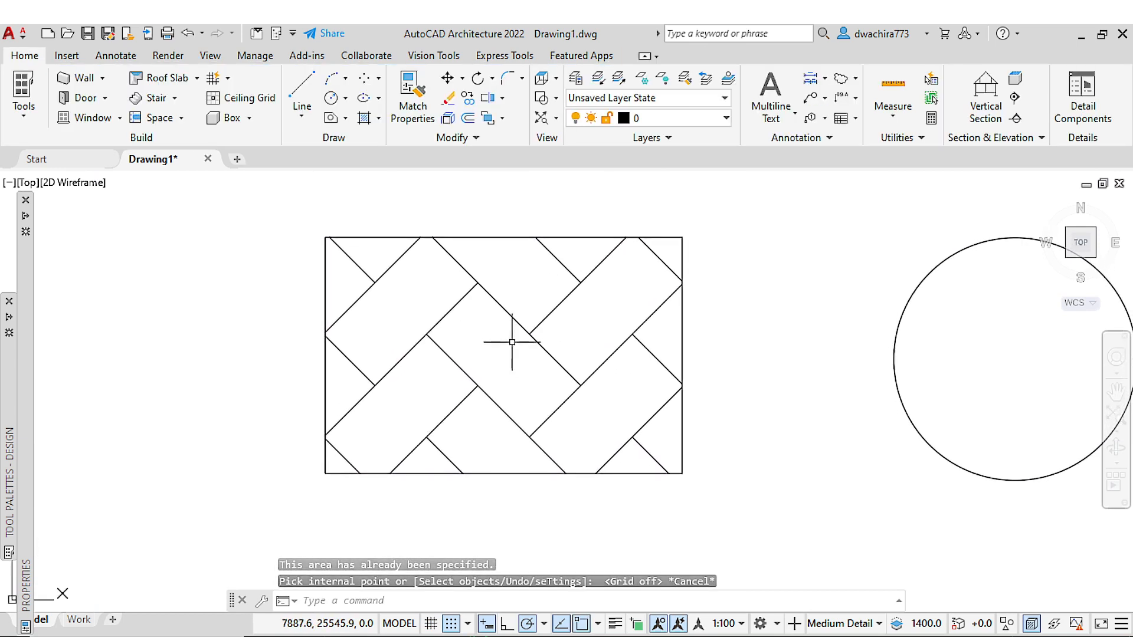
click(523, 331)
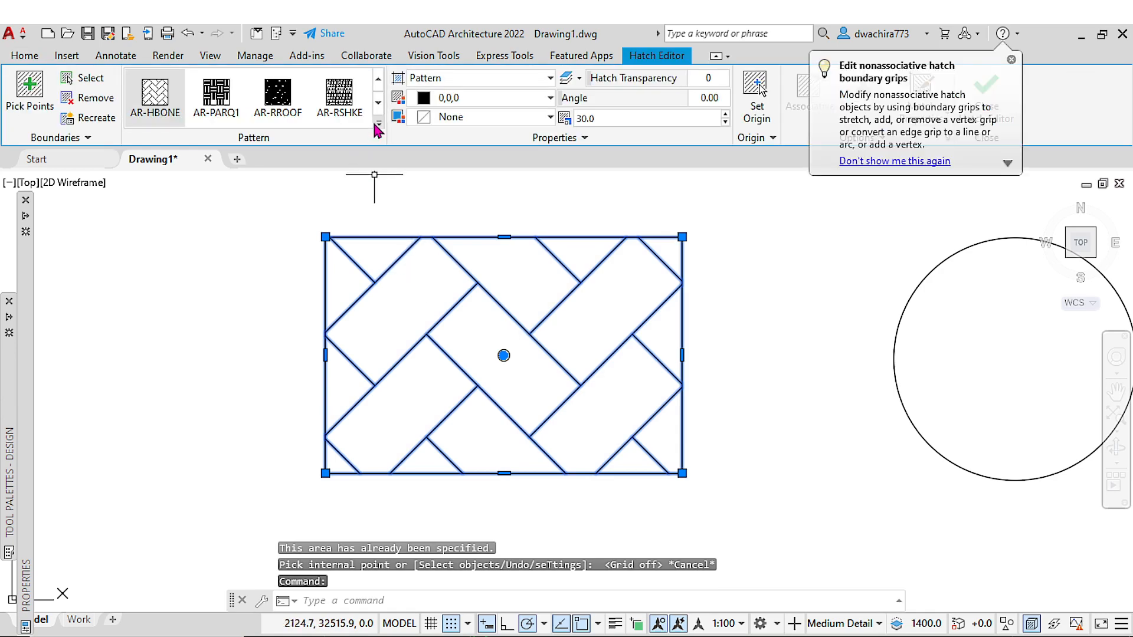
click(378, 126)
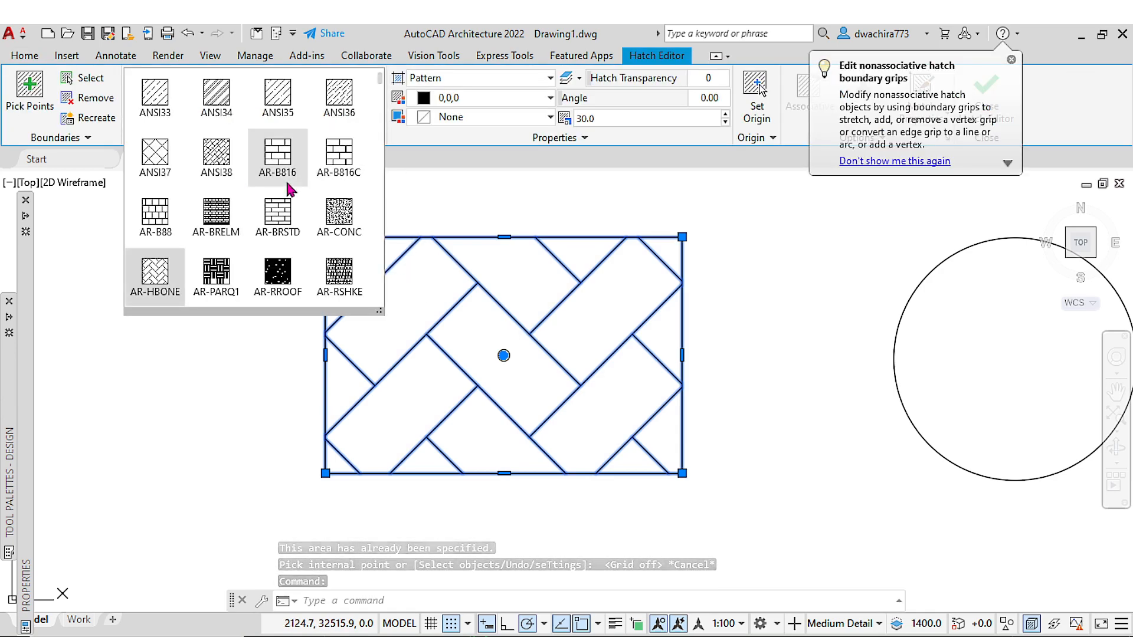
click(280, 210)
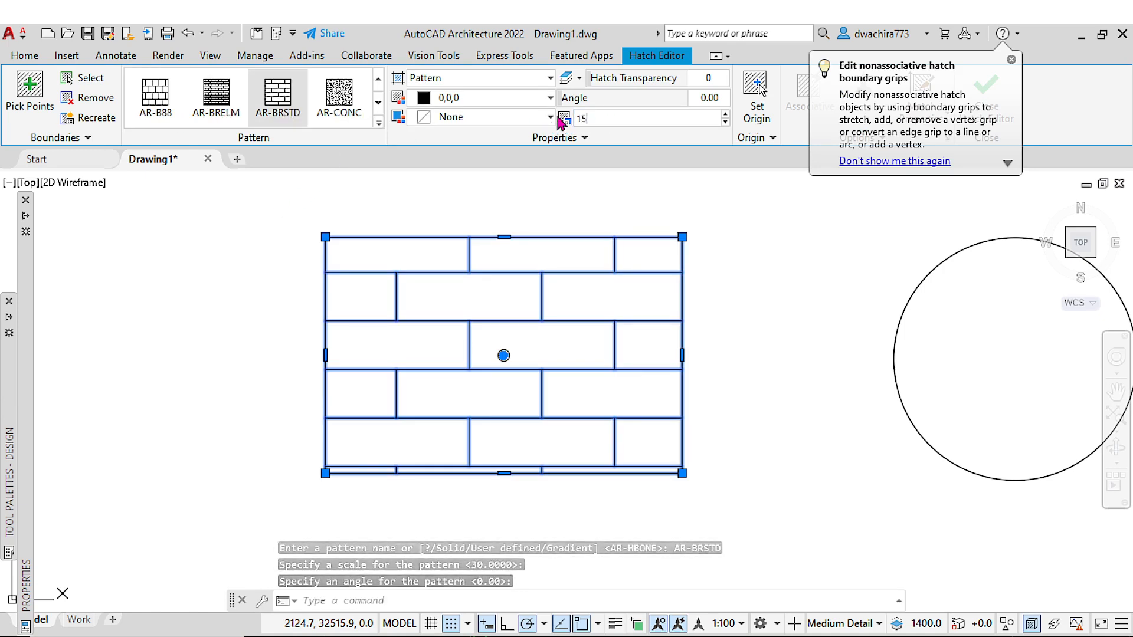
text(15)
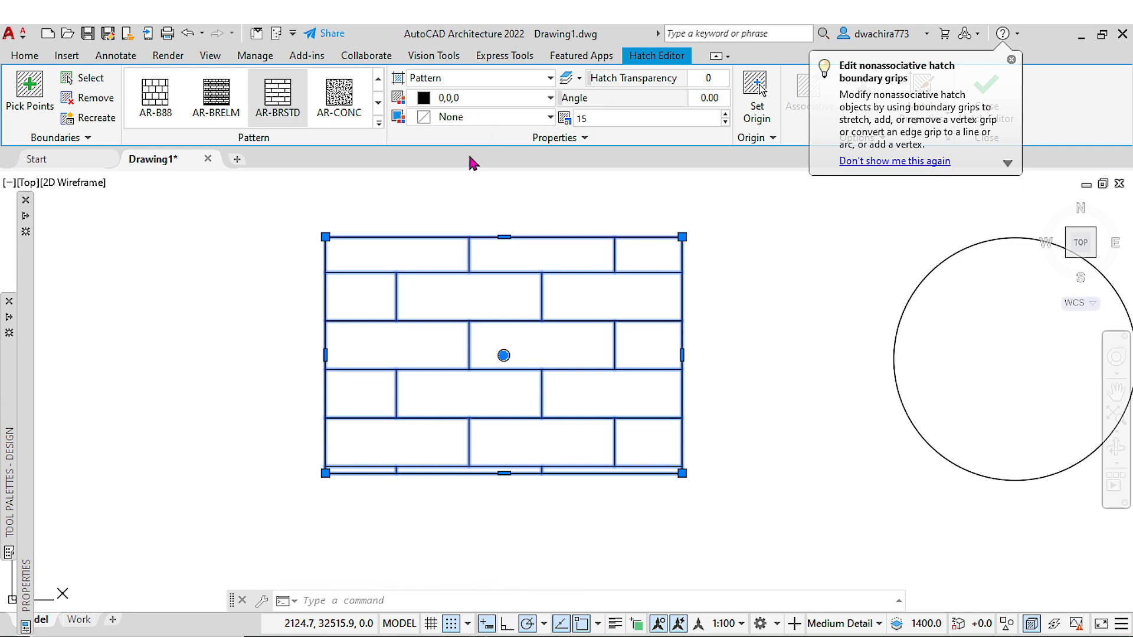
click(577, 186)
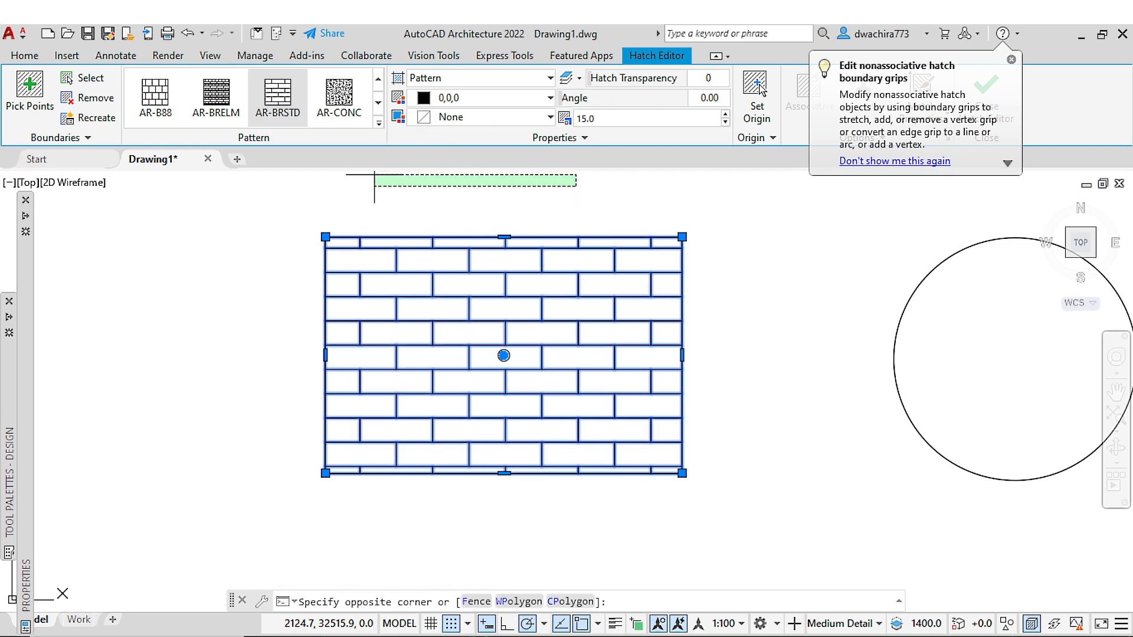
key(Escape)
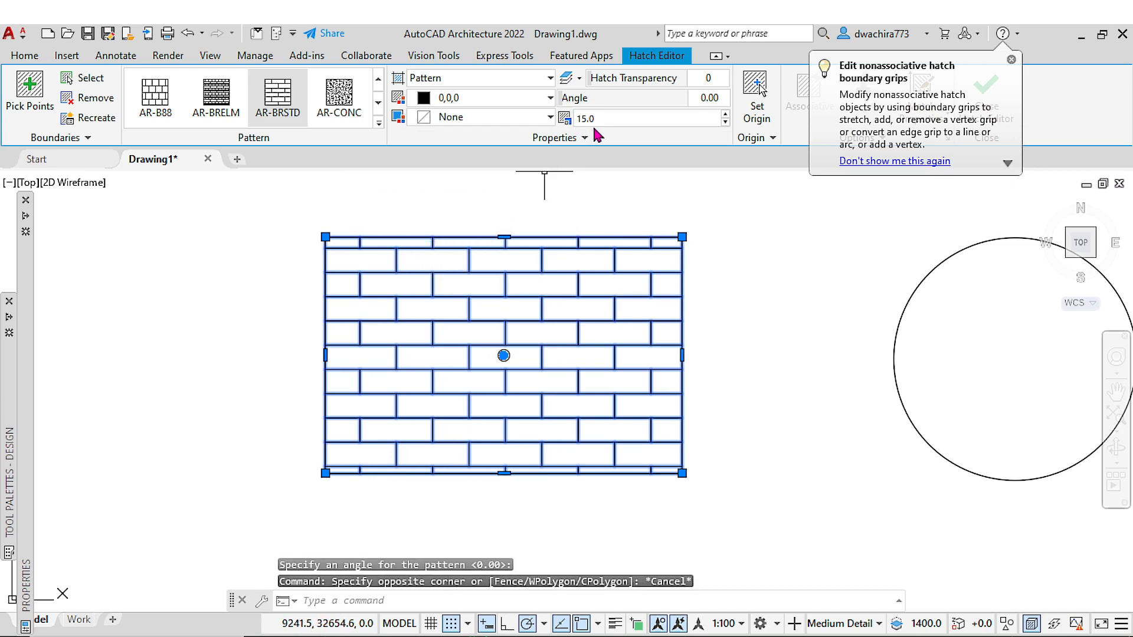
drag(607, 117, 551, 118)
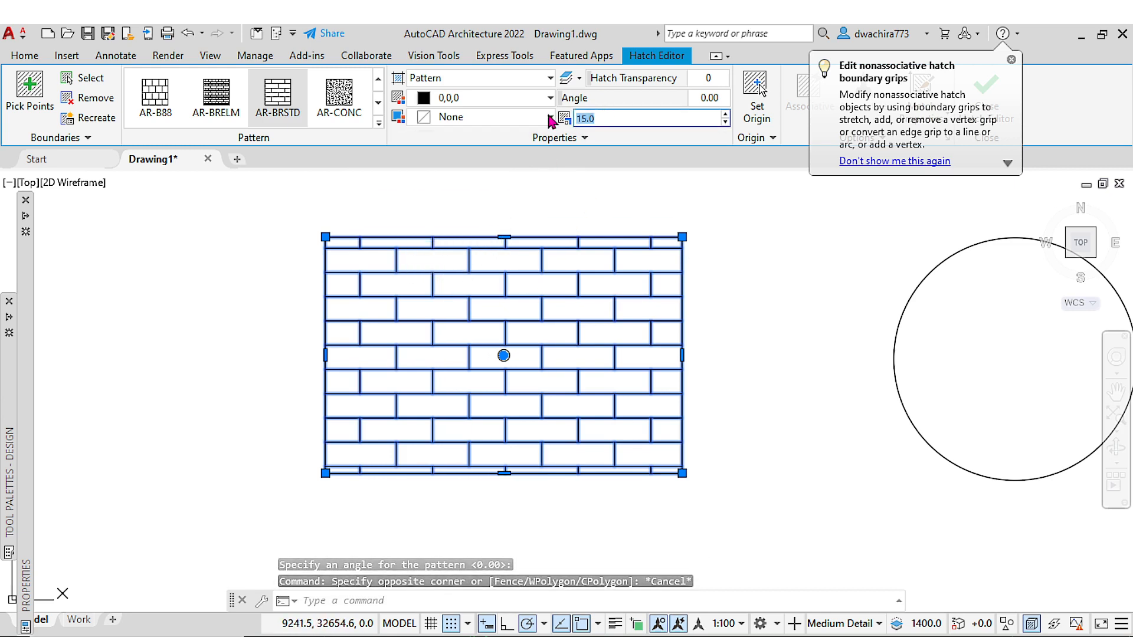
click(608, 116)
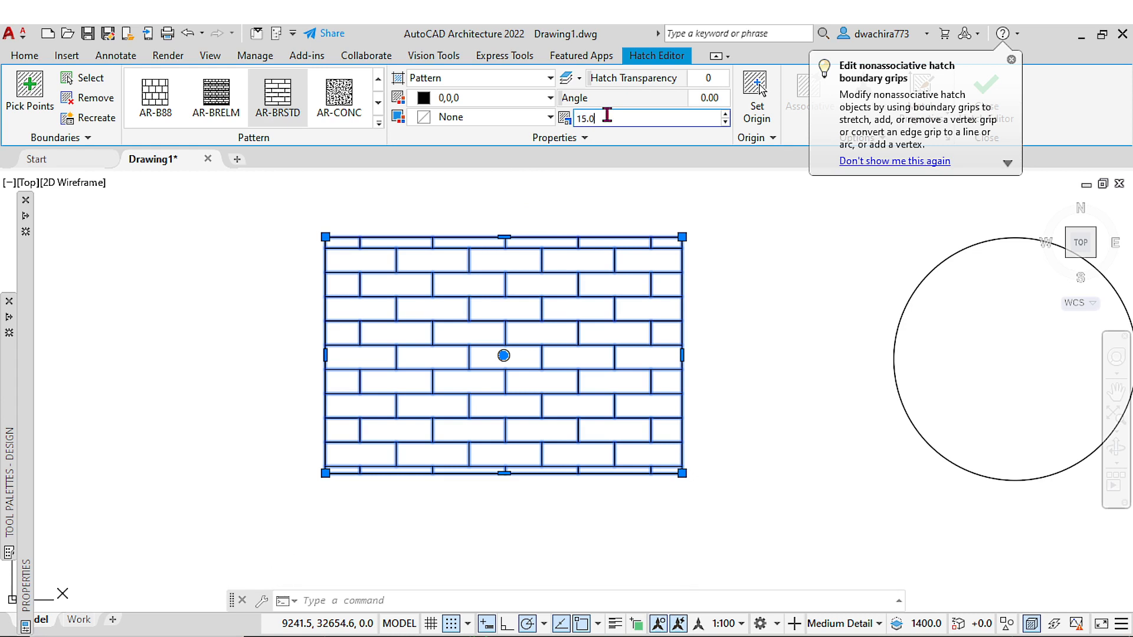
click(281, 118)
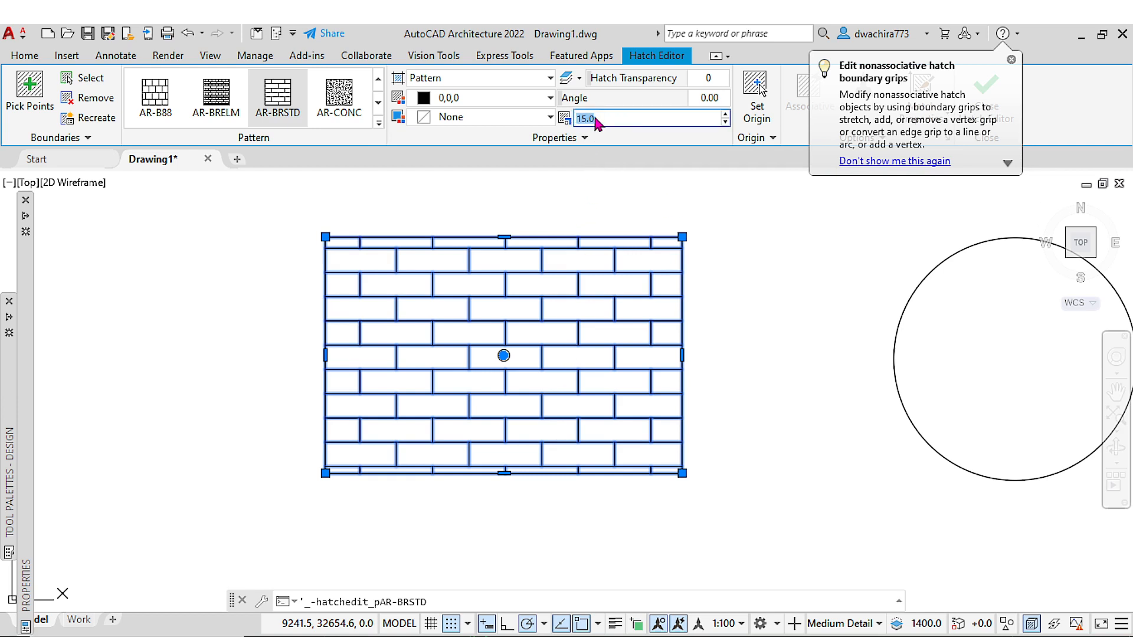
Dismiss the tip about nonassociative hatch boundary grips and turn the grid display back on
click(1010, 60)
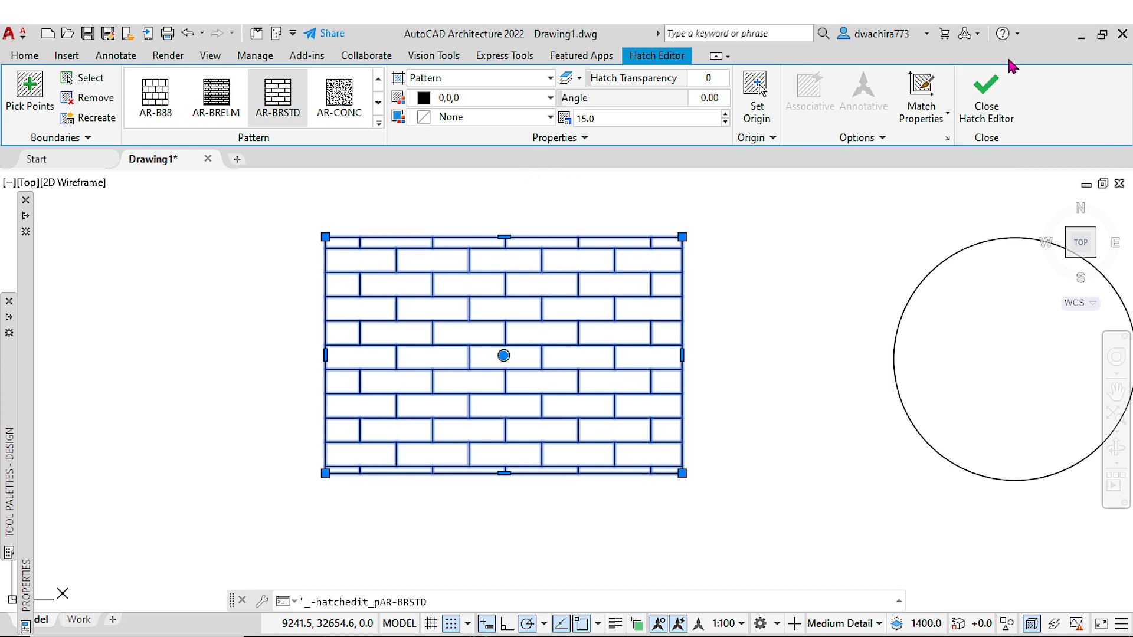
scroll(504, 341, down, 4)
middle_drag(506, 342, 506, 294)
click(430, 624)
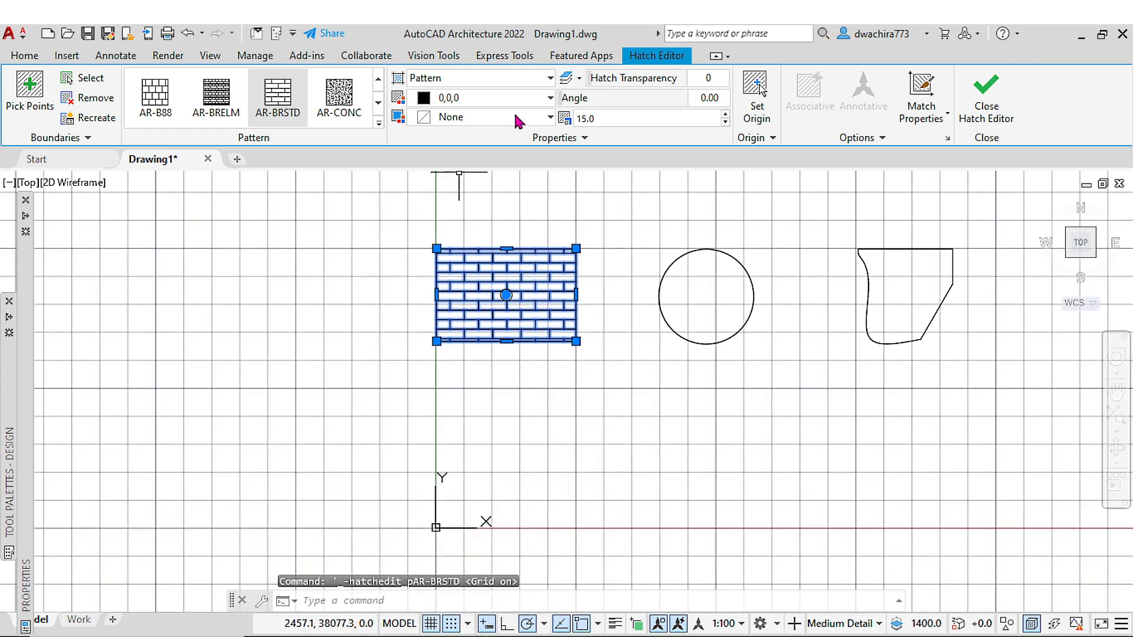
click(550, 78)
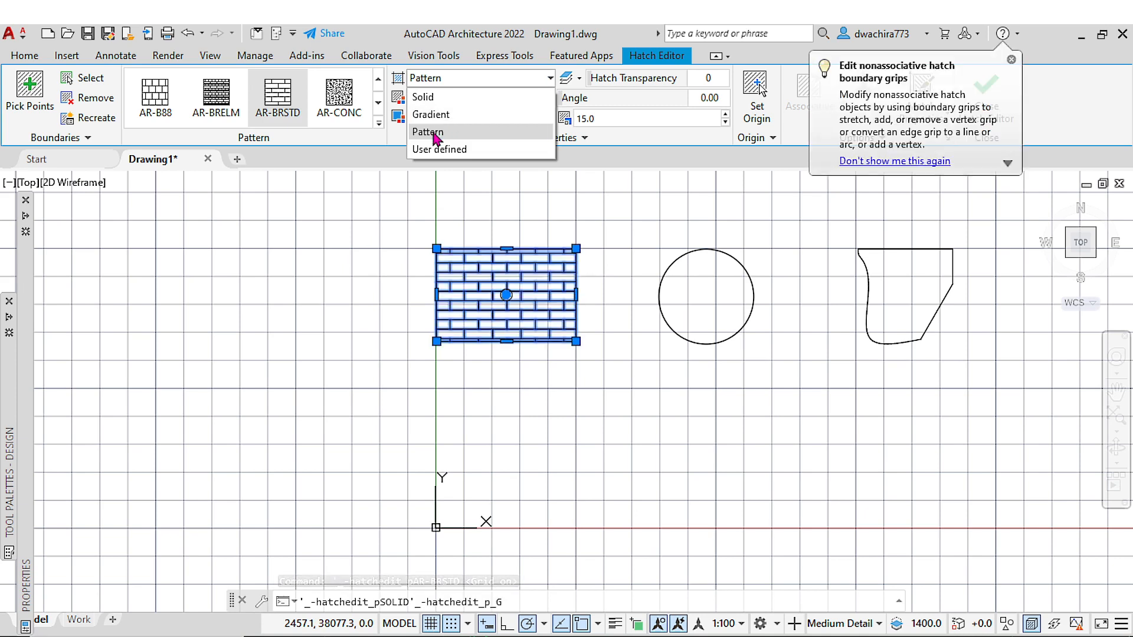
click(596, 263)
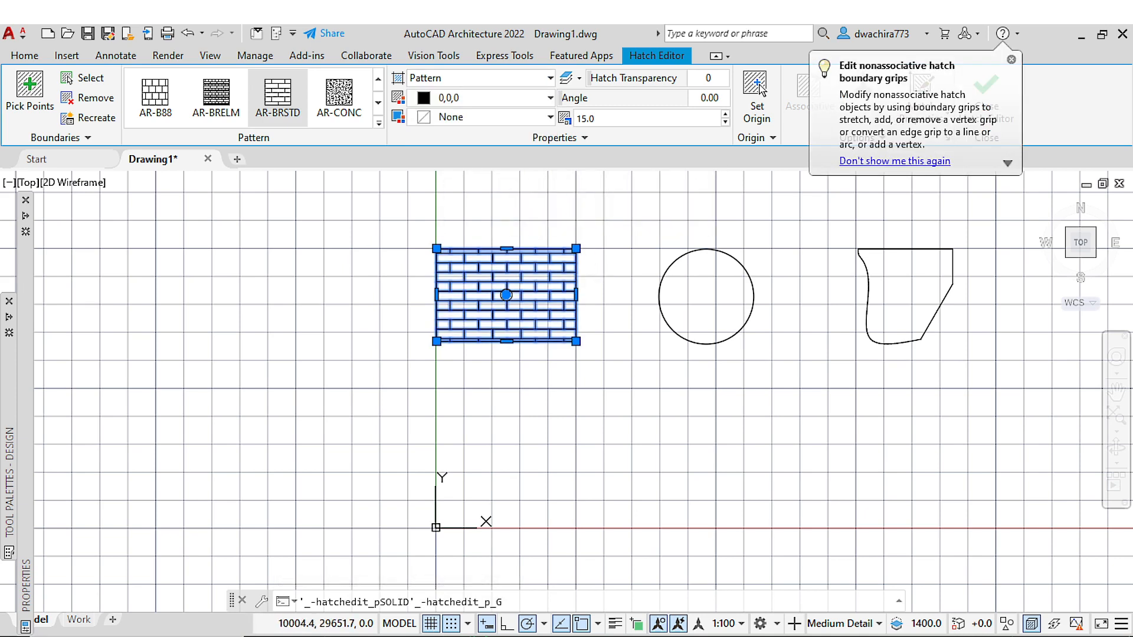
click(1011, 60)
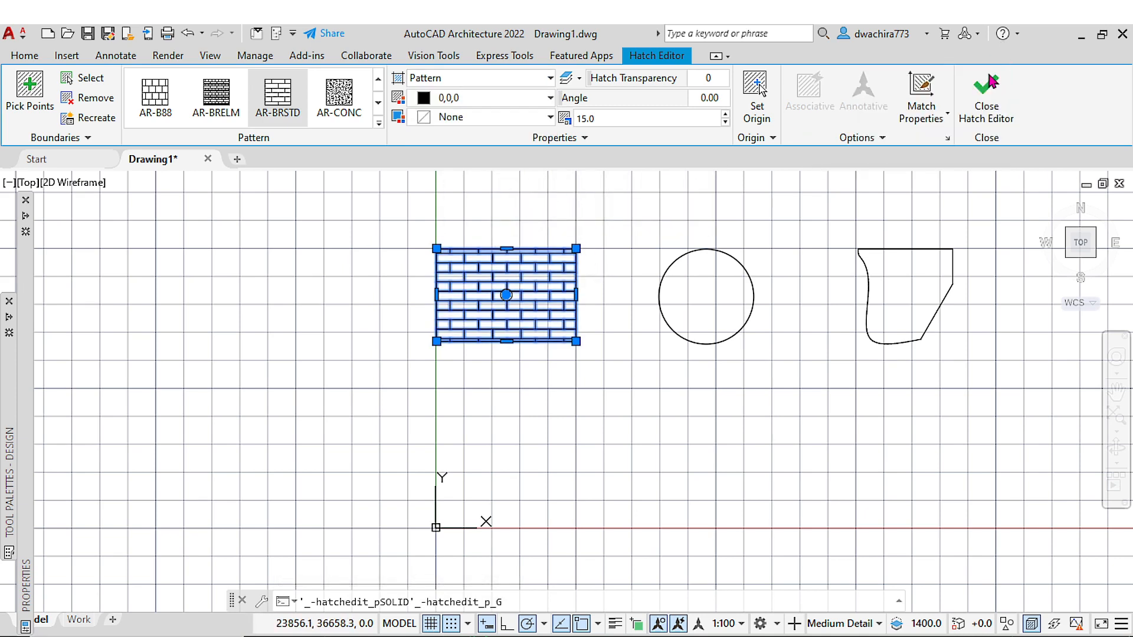
Change the rectangle's hatch pattern to AR-CONC and finish editing the hatch
middle_drag(658, 257, 541, 245)
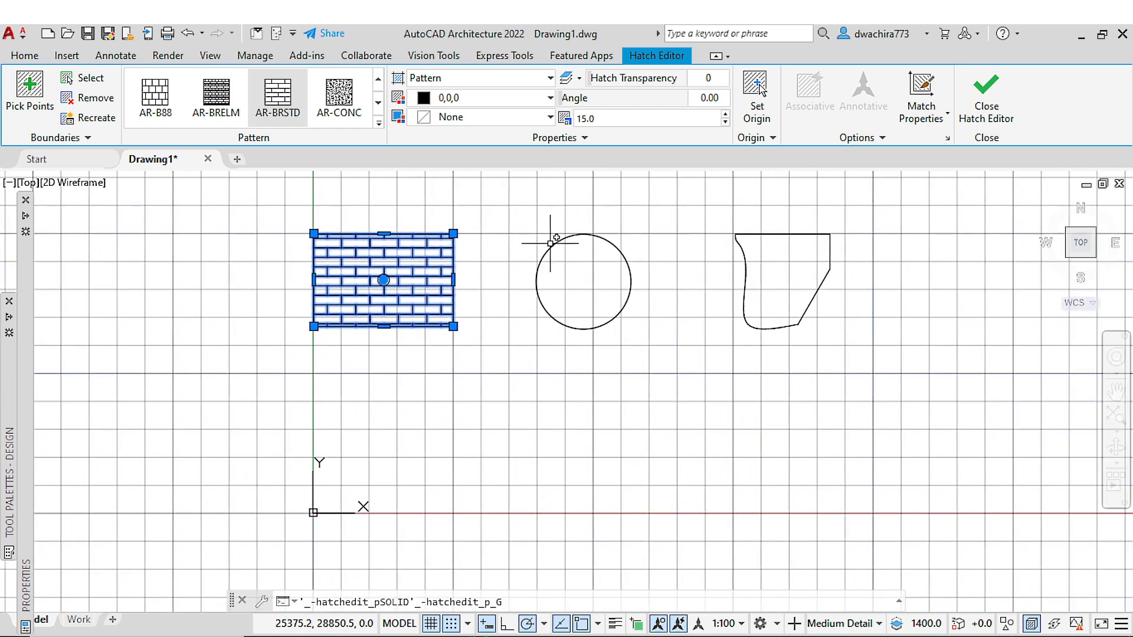
scroll(554, 235, up, 8)
scroll(551, 233, down, 6)
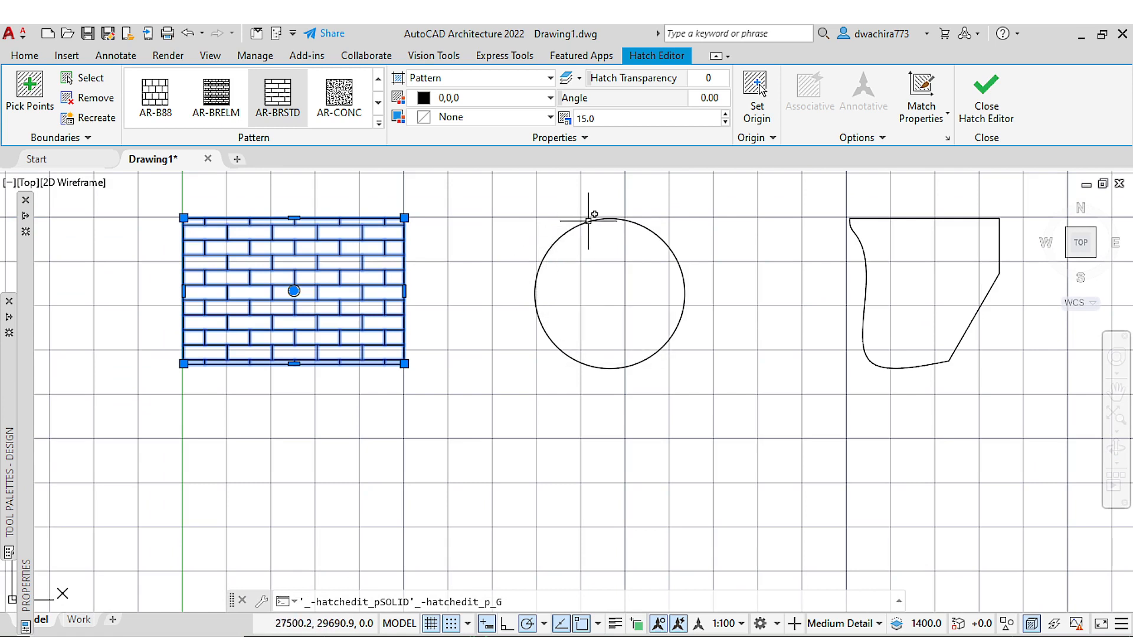
click(339, 94)
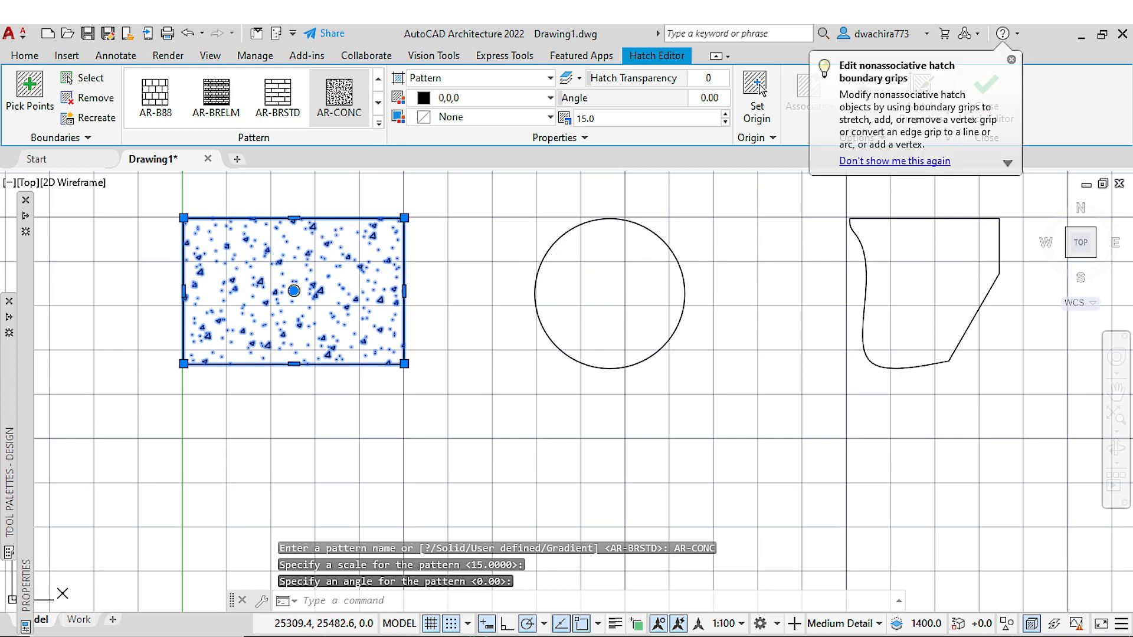
key(Escape)
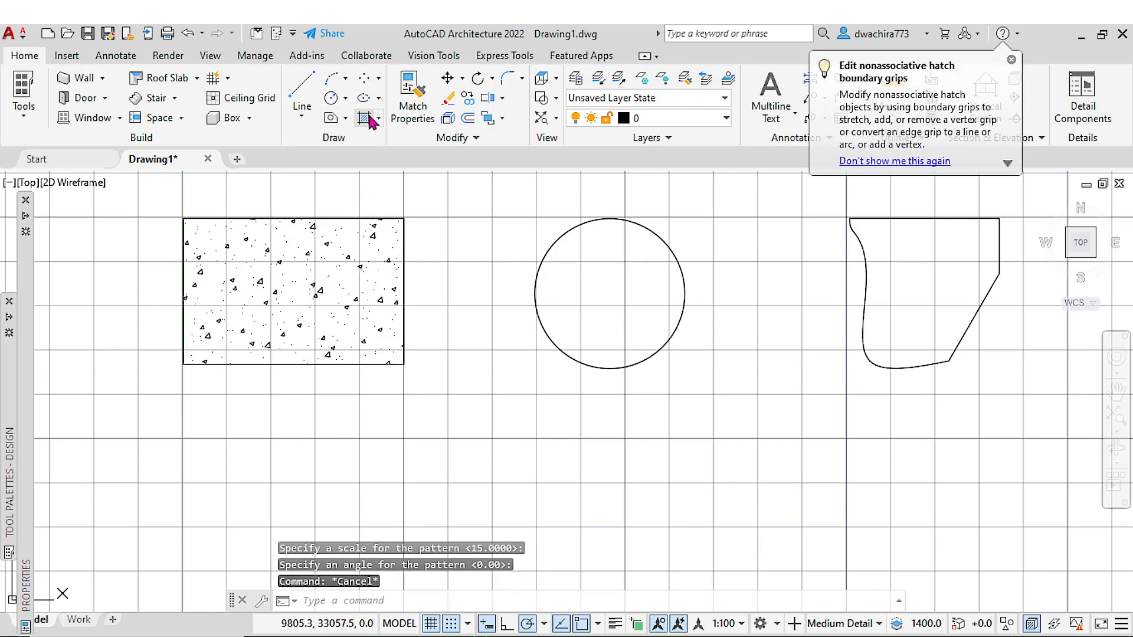
Hatch the irregular closed shape with the AR-CONC pattern by picking a point inside it, and dismiss the hatch grips tip
click(364, 118)
click(338, 97)
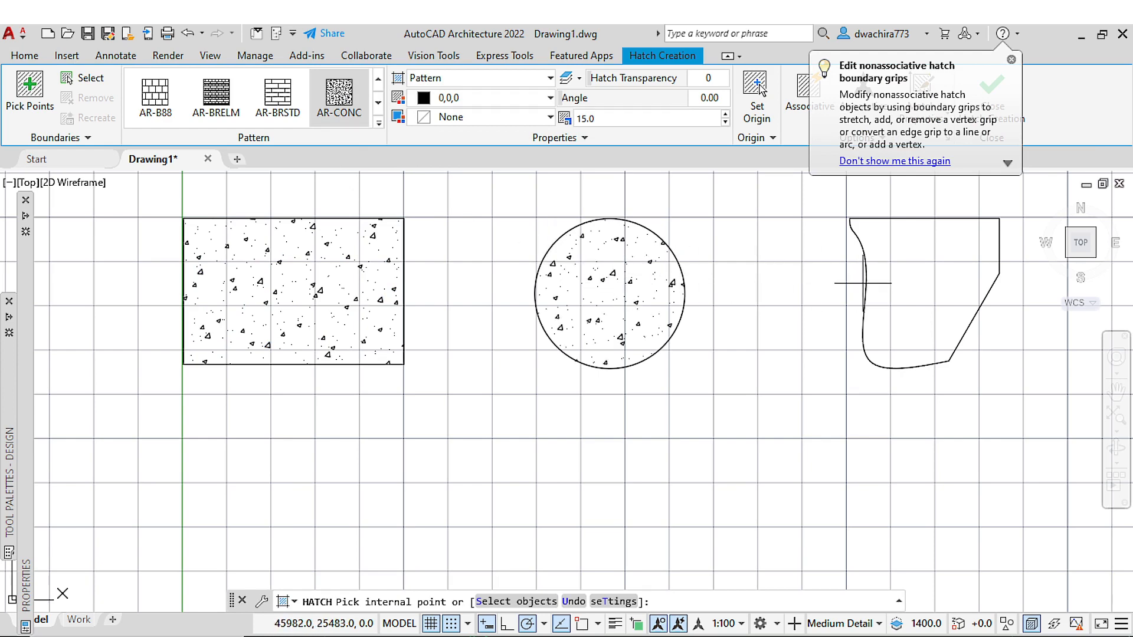
middle_drag(887, 284, 739, 289)
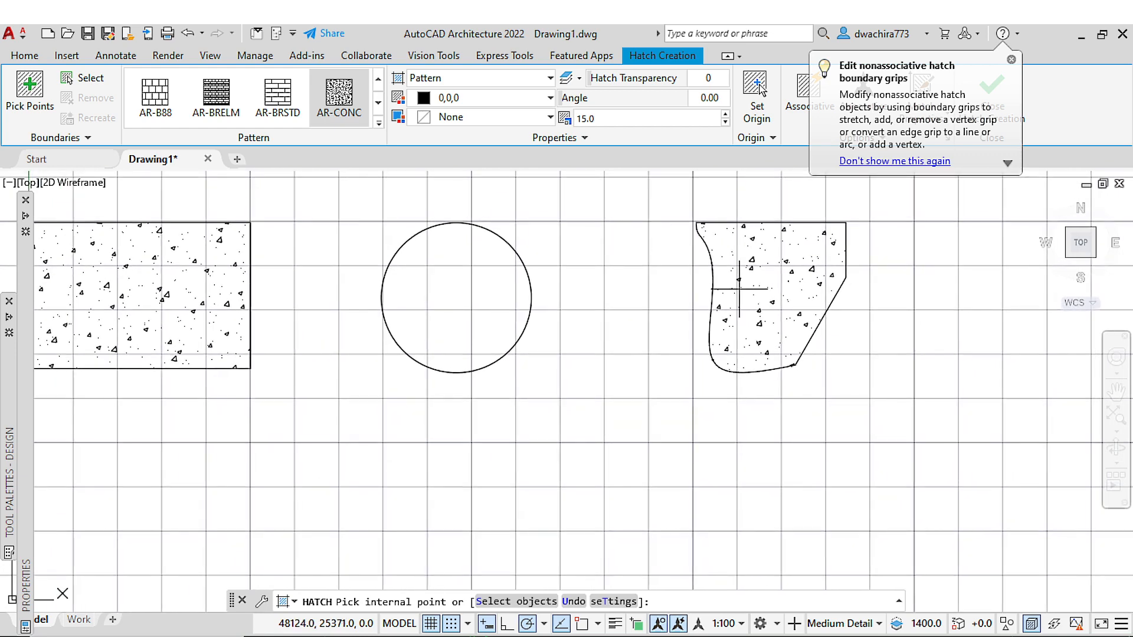
click(771, 289)
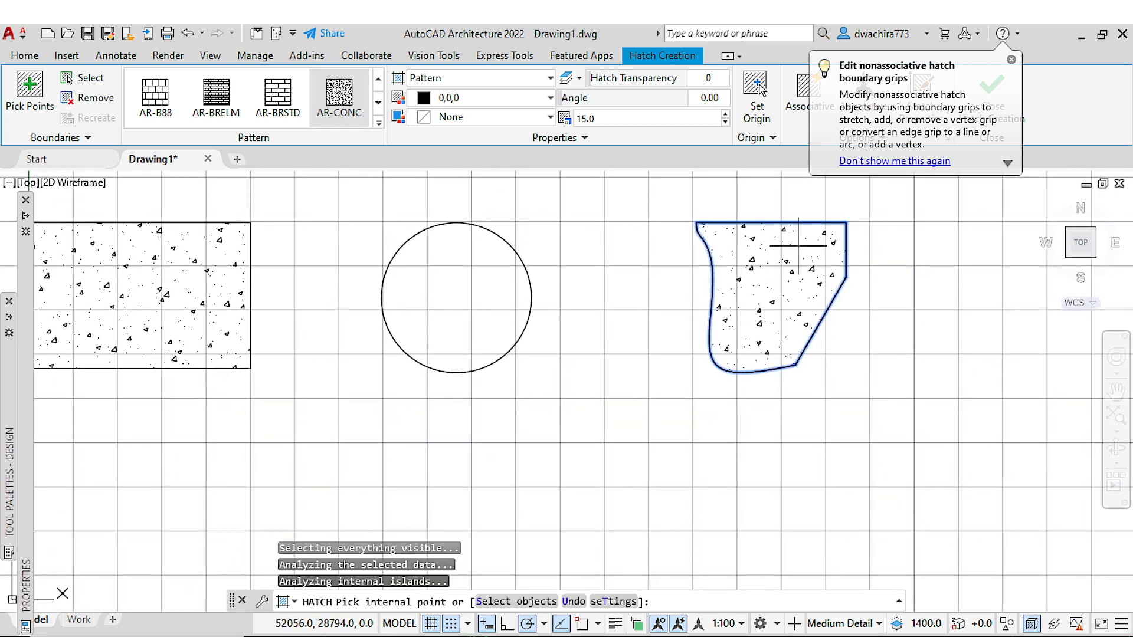
click(1011, 61)
middle_drag(430, 237, 555, 233)
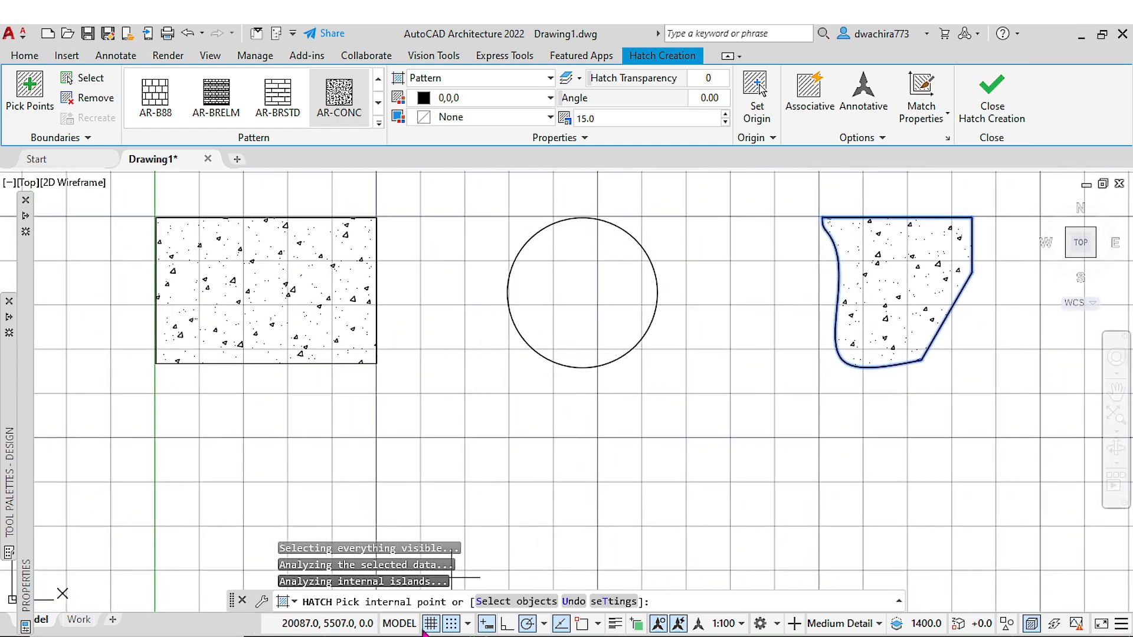